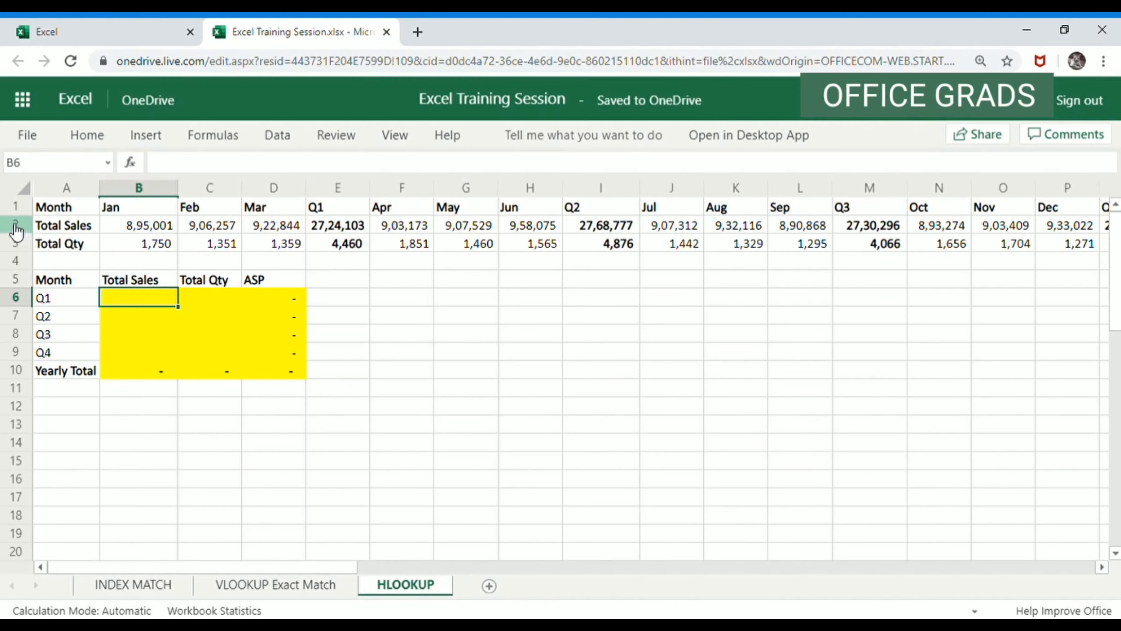
Examine the monthly Total Sales and Total Qty rows against the empty Q1 cells in the quarterly summary table
{"action": "left_click_drag", "start_coordinate": [44, 208], "coordinate": [530, 225]}
{"action": "left_click", "coordinate": [509, 431]}
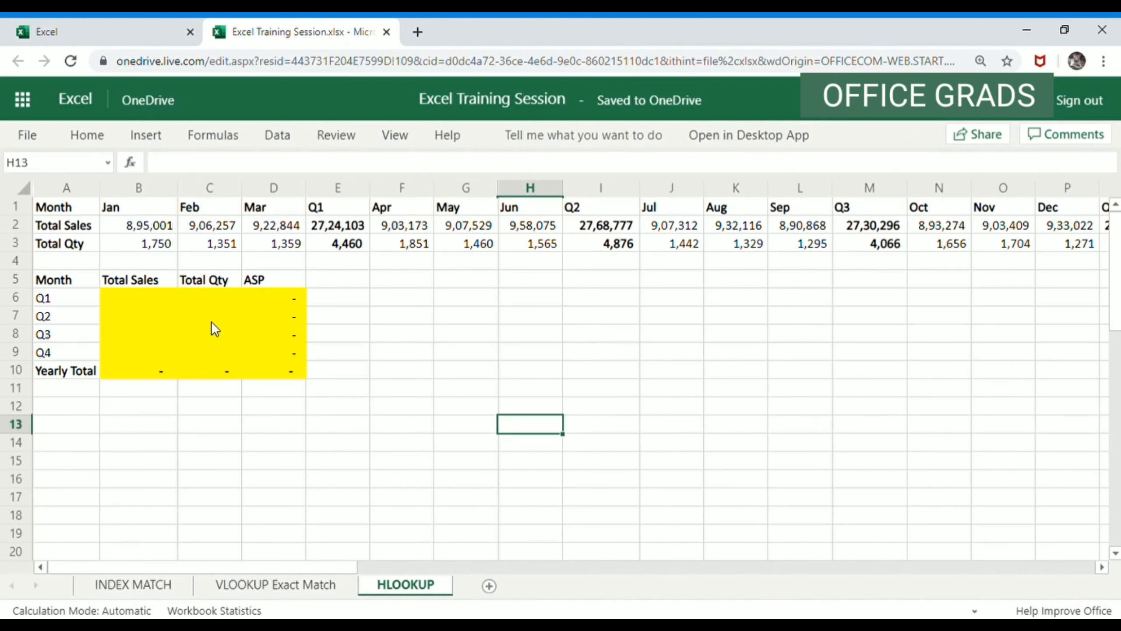
{"action": "left_click", "coordinate": [138, 293]}
{"action": "left_click", "coordinate": [85, 299]}
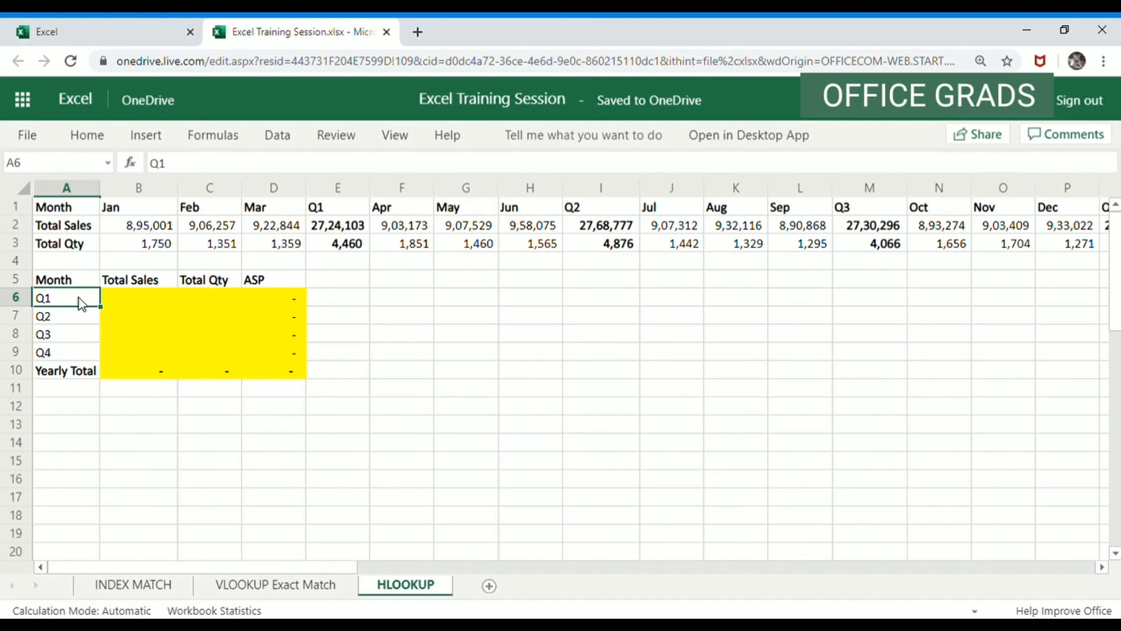
{"action": "left_click", "coordinate": [162, 298]}
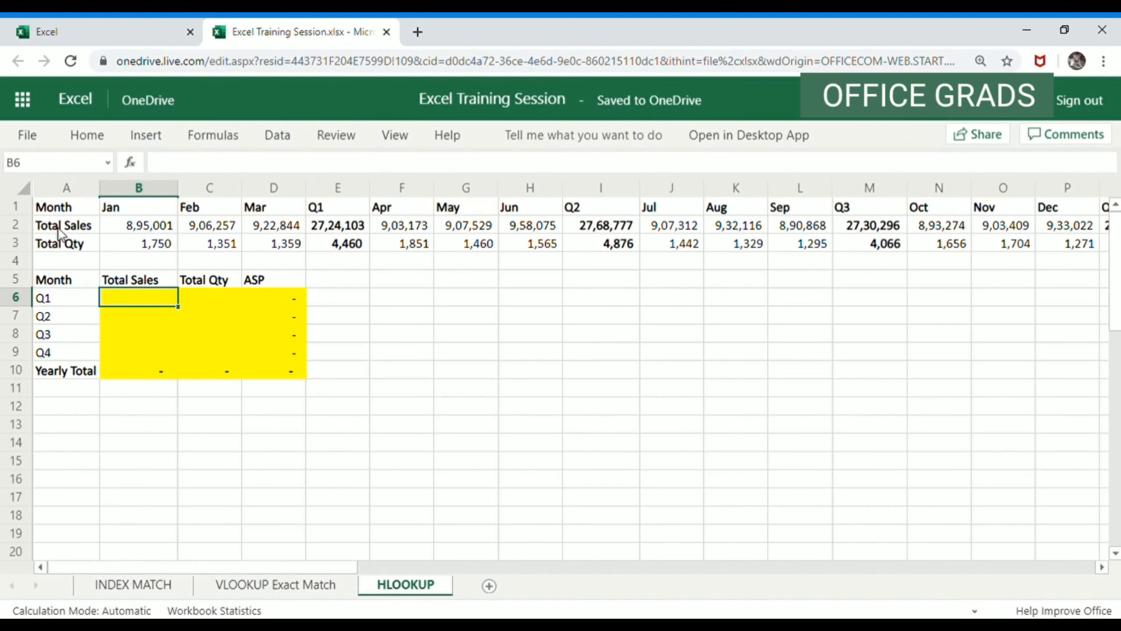
{"action": "left_click", "coordinate": [26, 227]}
{"action": "left_click", "coordinate": [357, 226]}
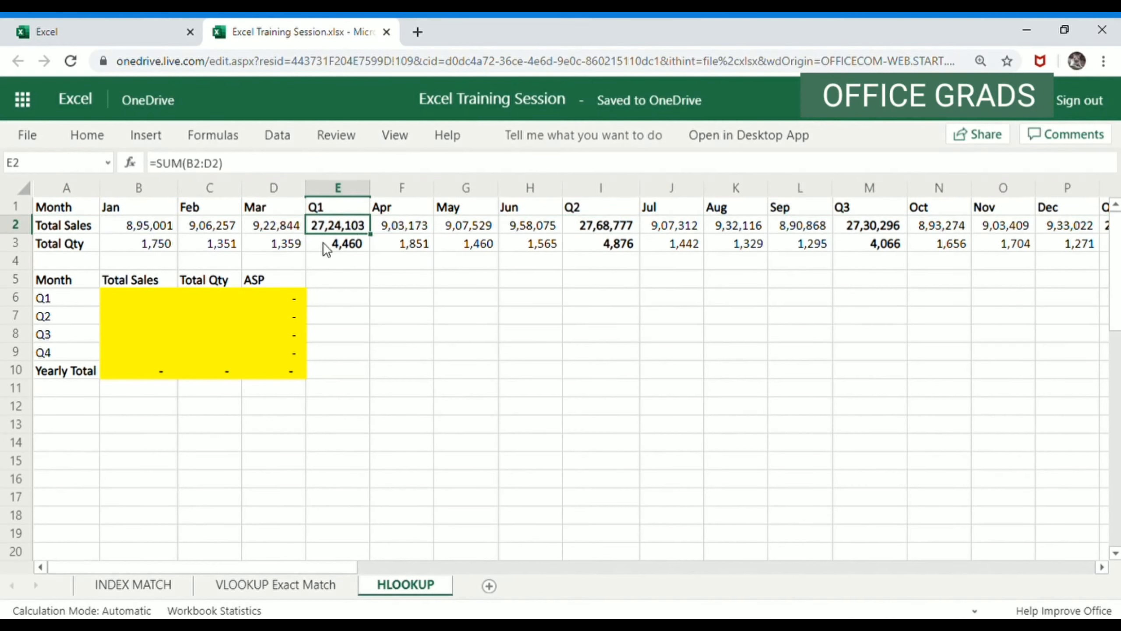
{"action": "left_click_drag", "start_coordinate": [60, 224], "coordinate": [852, 230]}
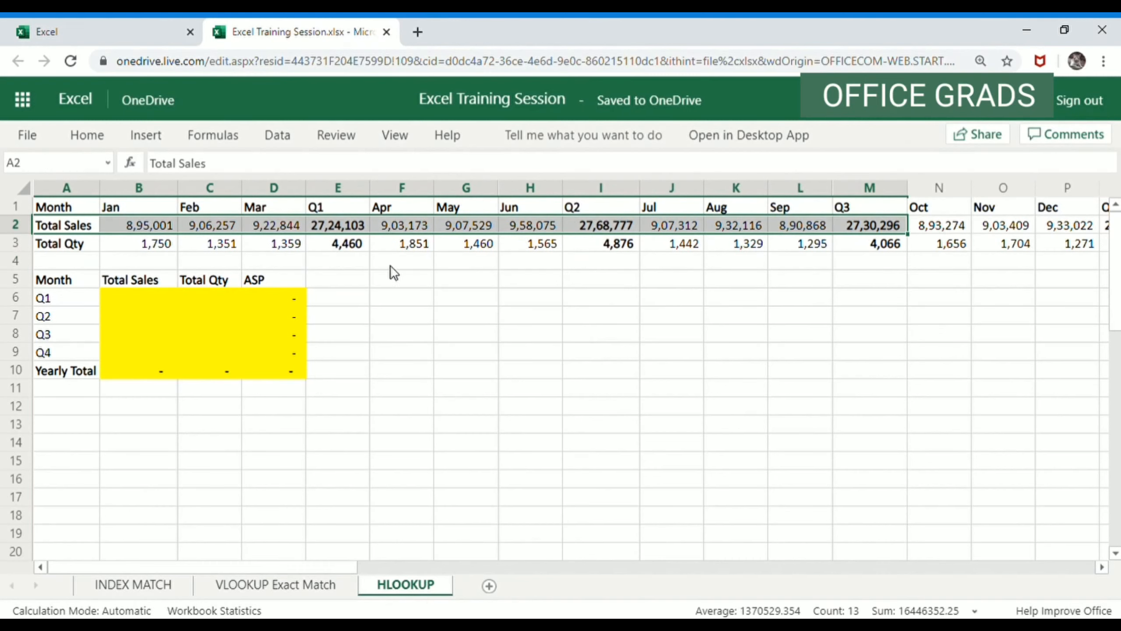
{"action": "left_click", "coordinate": [149, 300]}
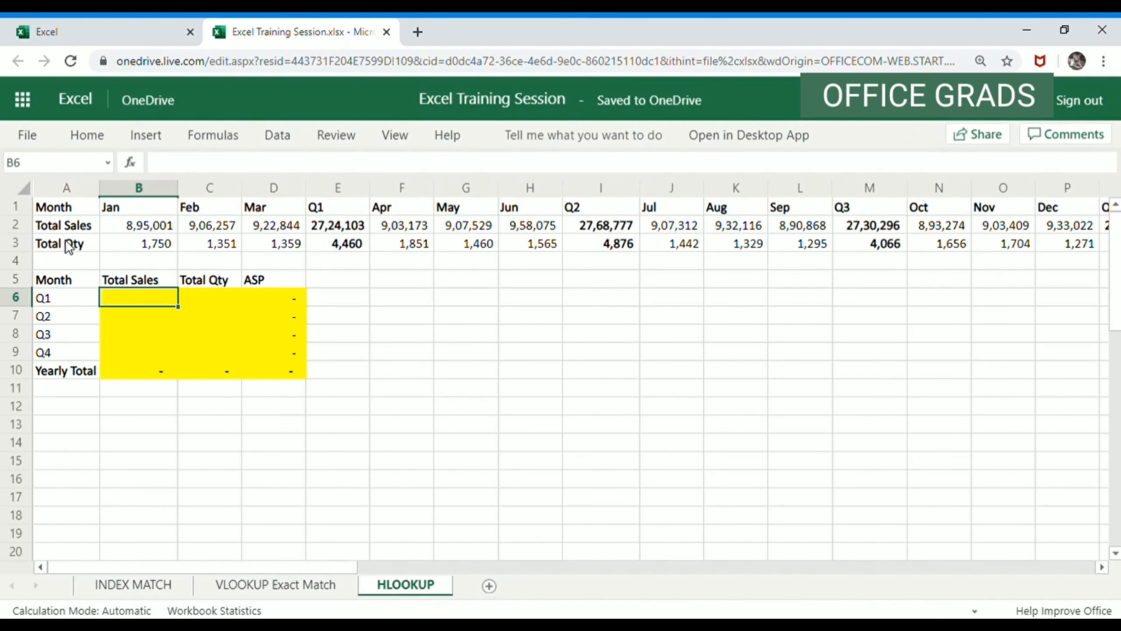
{"action": "left_click_drag", "start_coordinate": [75, 243], "coordinate": [781, 261]}
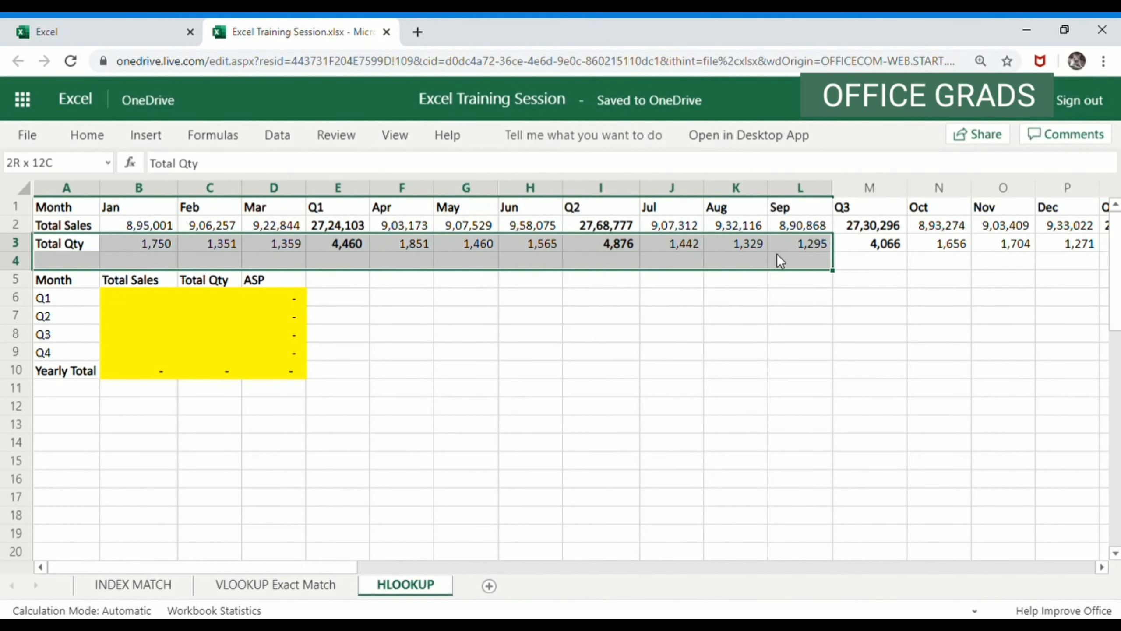
{"action": "left_click", "coordinate": [219, 296]}
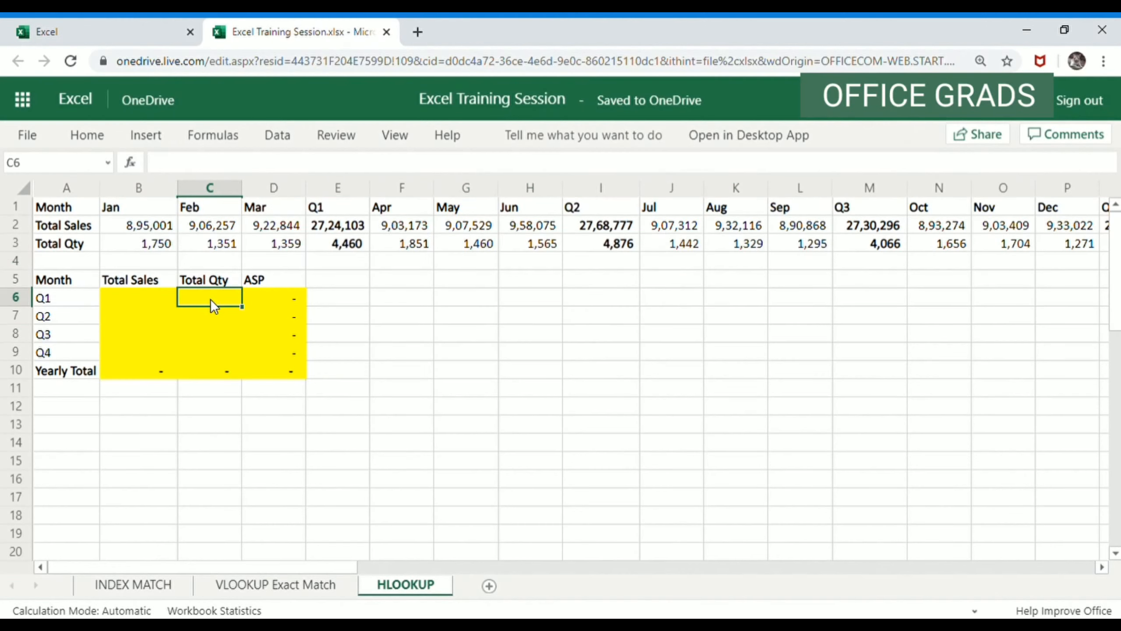
{"action": "left_click", "coordinate": [52, 301]}
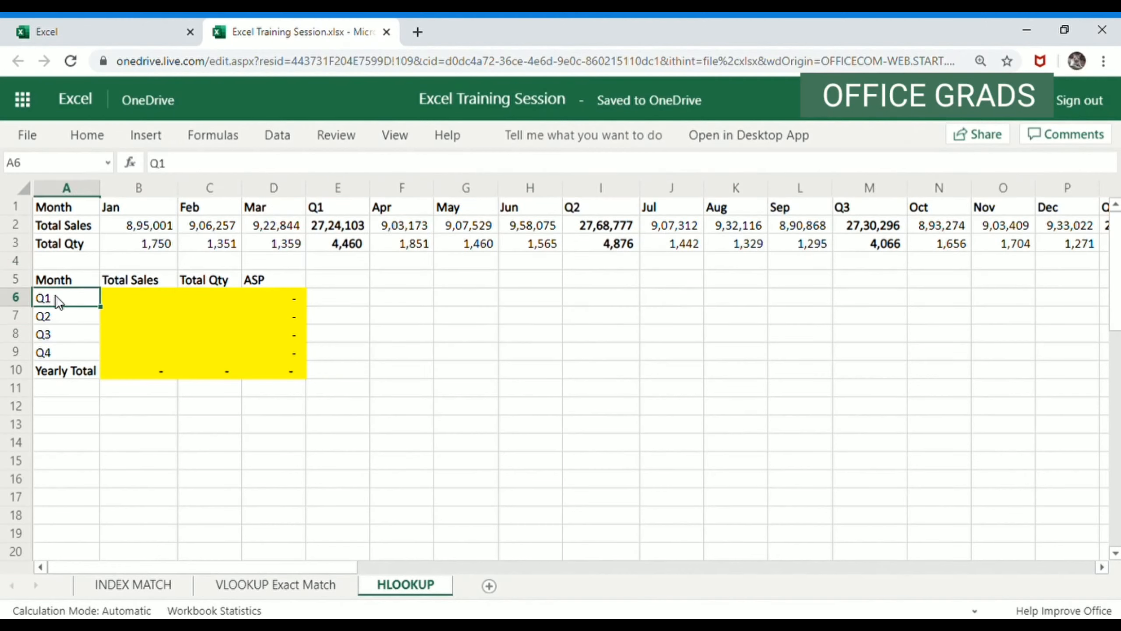
{"action": "left_click", "coordinate": [223, 297]}
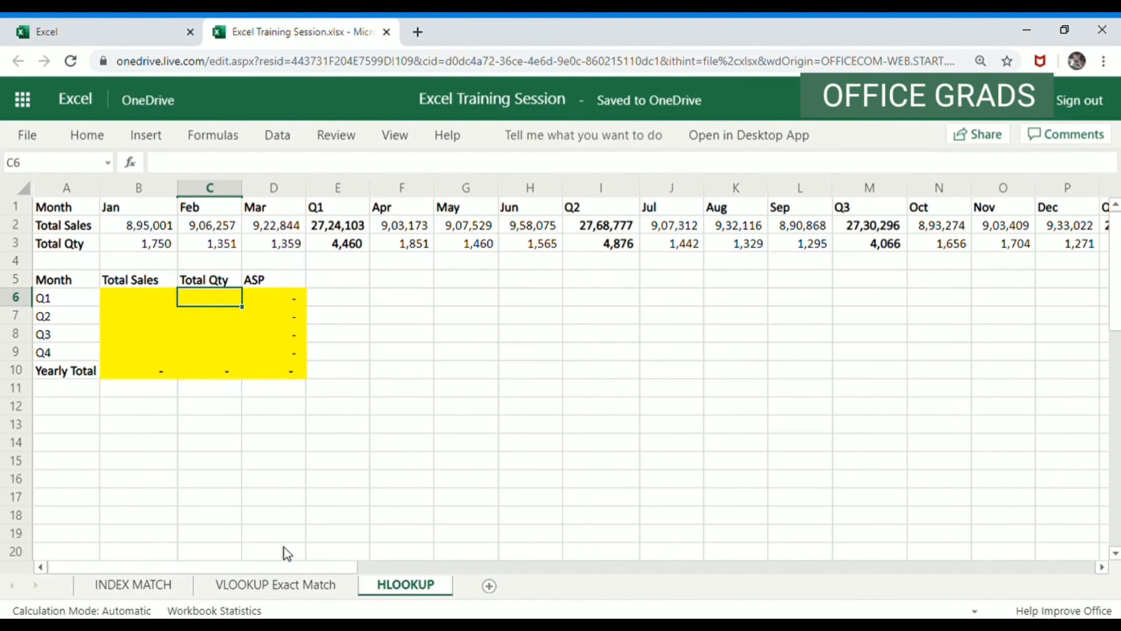
Examine the order table, the VLOOKUP formula in F2 and the product table's Per Unit Cost column on the VLOOKUP Exact Match sheet
{"action": "left_click", "coordinate": [278, 584]}
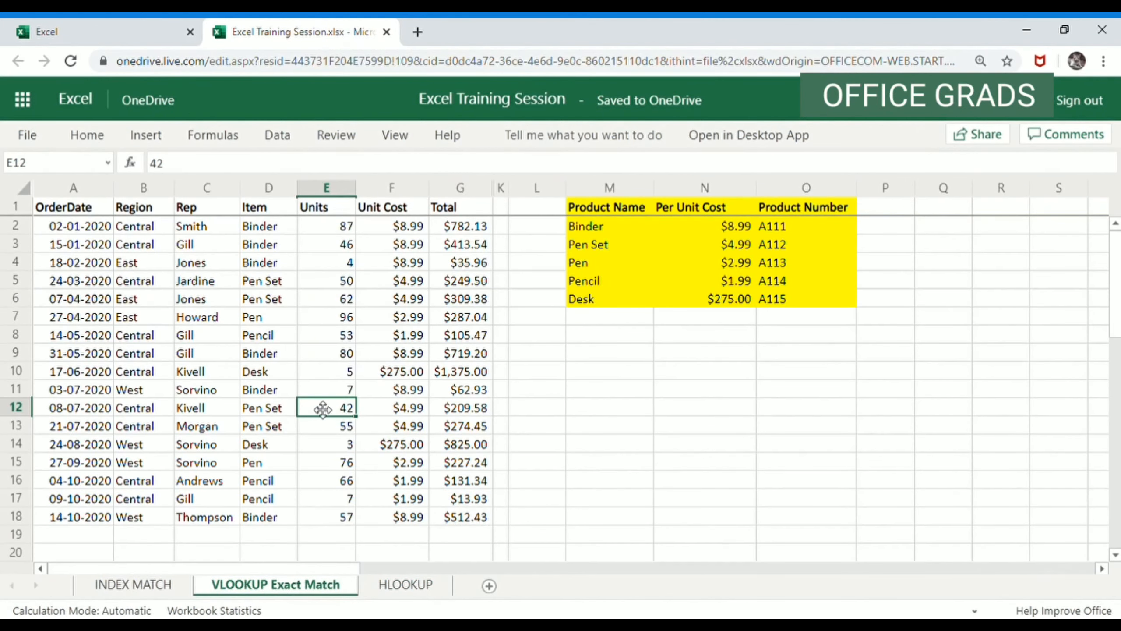
{"action": "left_click_drag", "start_coordinate": [106, 211], "coordinate": [110, 531]}
{"action": "left_click", "coordinate": [158, 210]}
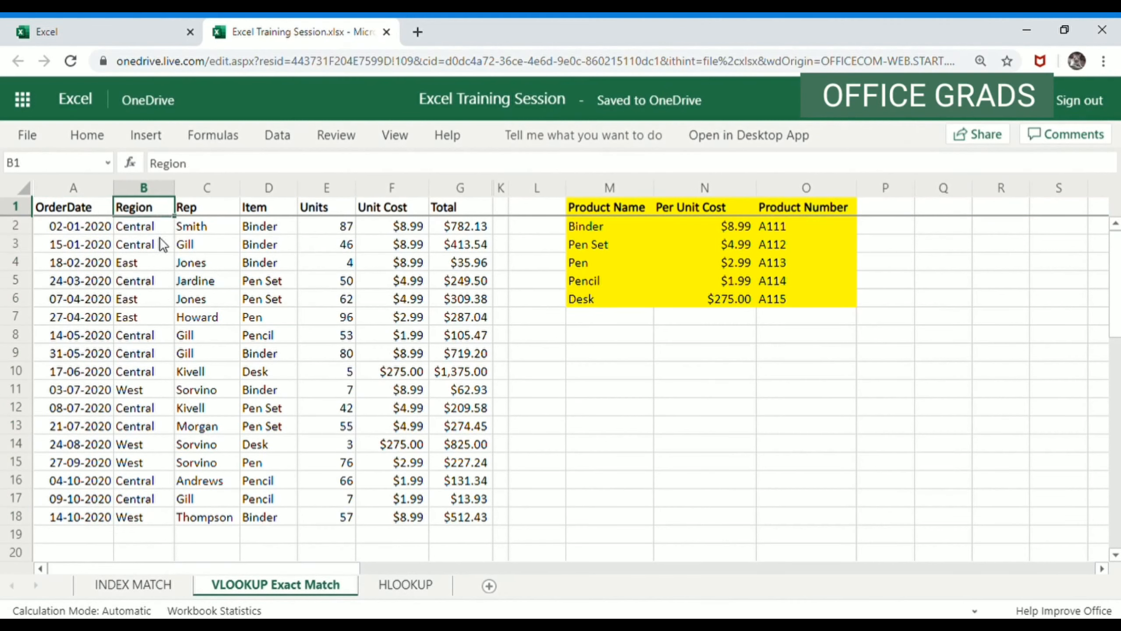
{"action": "left_click_drag", "start_coordinate": [163, 244], "coordinate": [173, 491]}
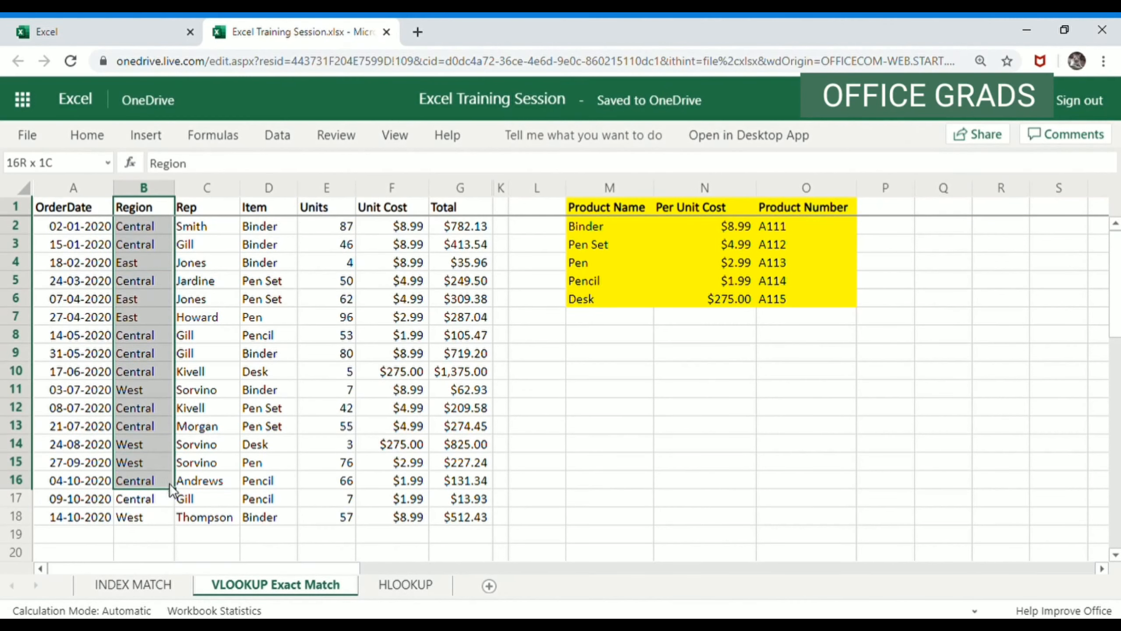
{"action": "left_click", "coordinate": [401, 230]}
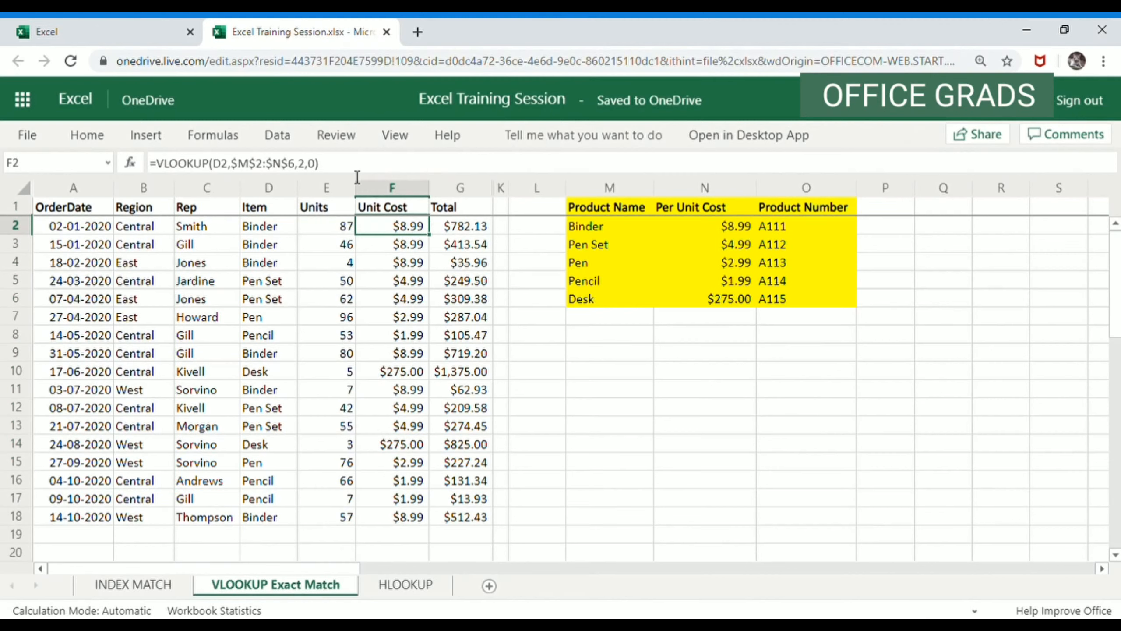
{"action": "left_click_drag", "start_coordinate": [616, 215], "coordinate": [773, 295]}
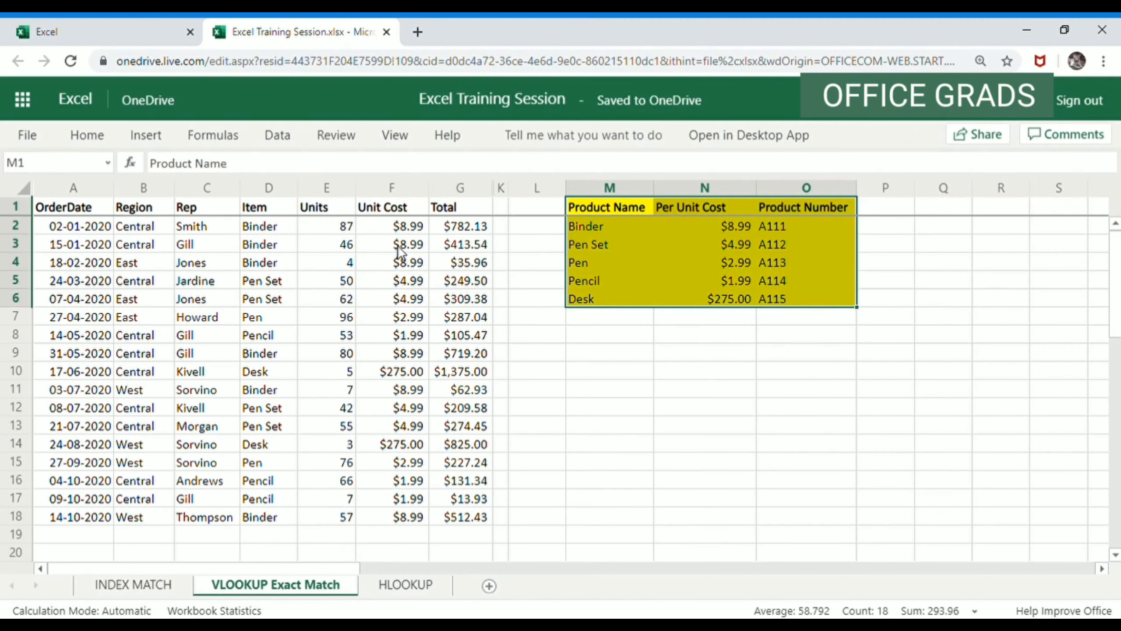
{"action": "left_click", "coordinate": [402, 229]}
{"action": "left_click", "coordinate": [723, 211]}
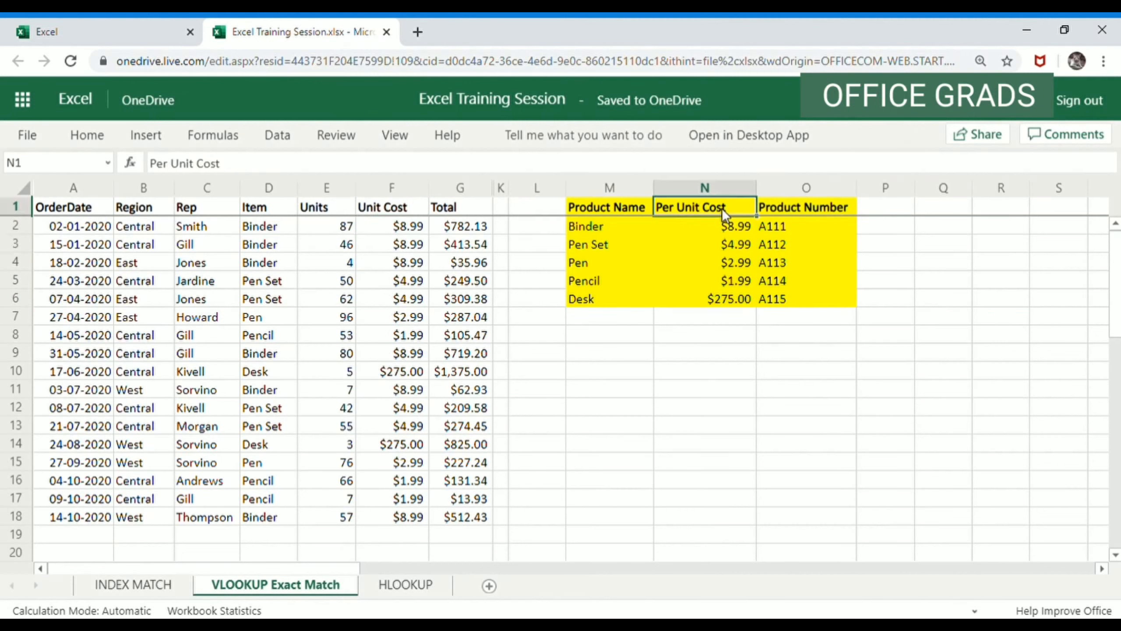
{"action": "left_click_drag", "start_coordinate": [723, 211], "coordinate": [734, 548]}
{"action": "left_click", "coordinate": [704, 195]}
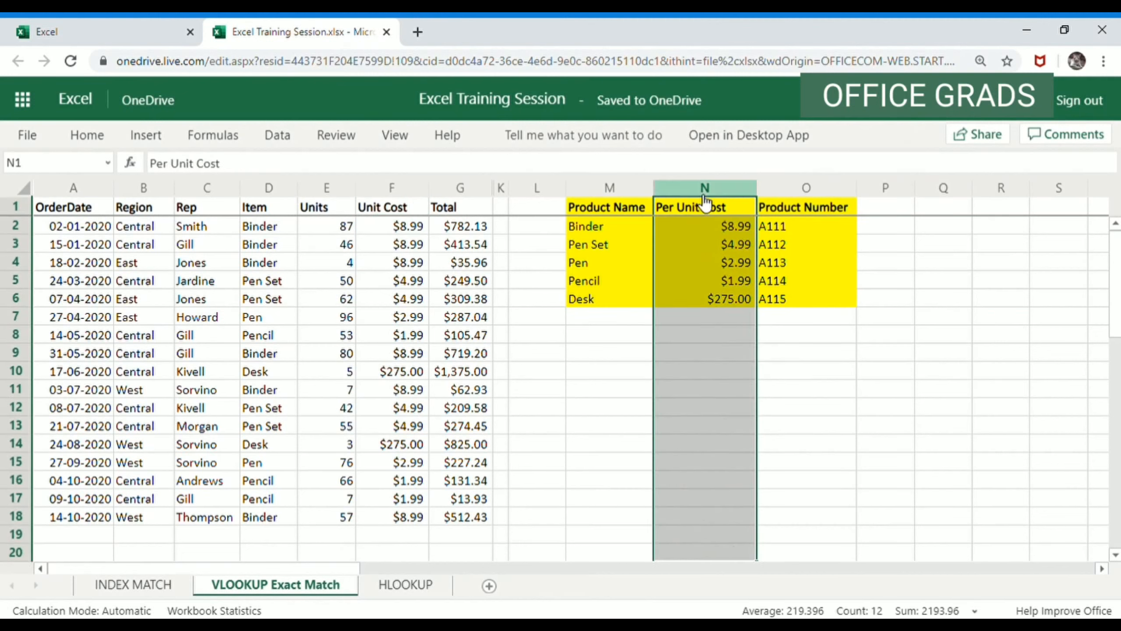
{"action": "left_click", "coordinate": [750, 228]}
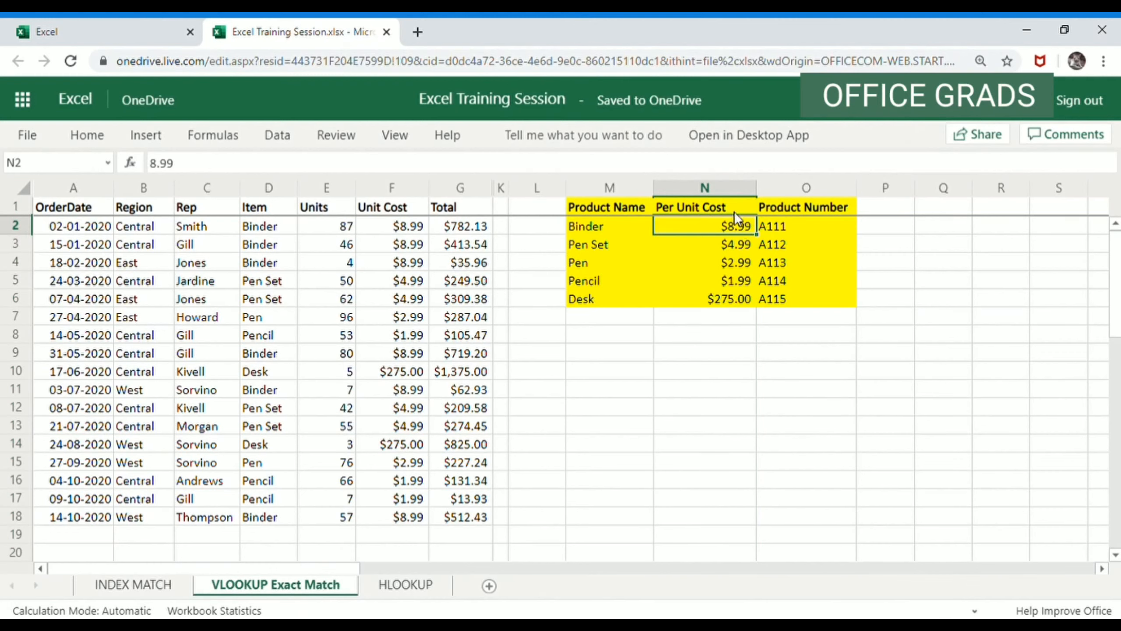
{"action": "left_click_drag", "start_coordinate": [733, 201], "coordinate": [715, 554]}
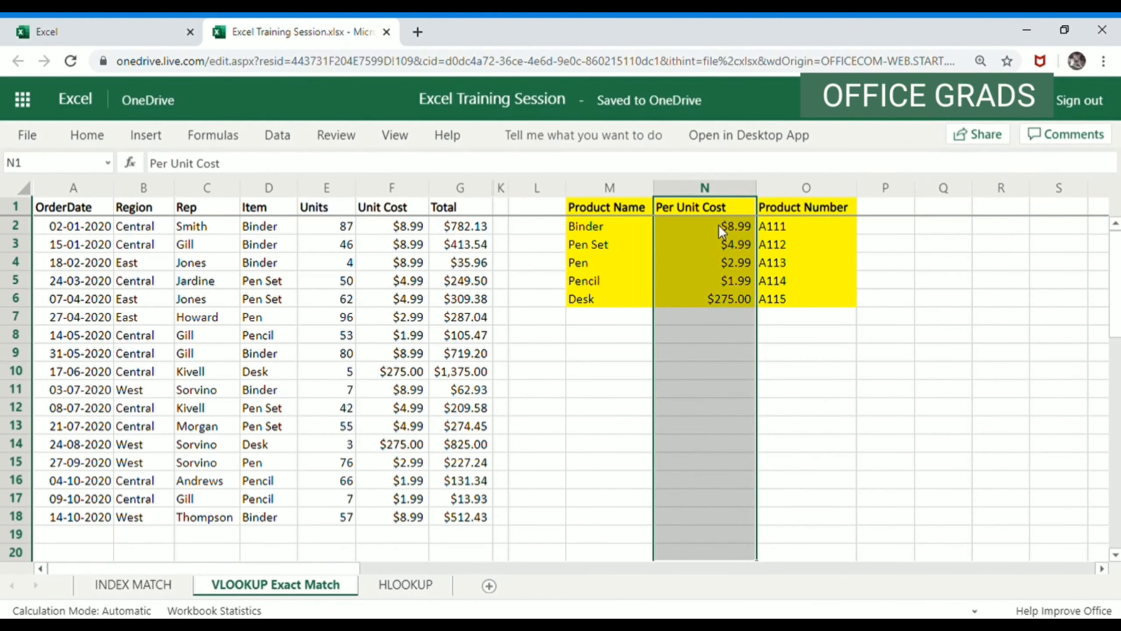
Return to the HLOOKUP sheet and compare the horizontal Total Sales row with the Q1 row of the summary table
{"action": "left_click", "coordinate": [423, 586]}
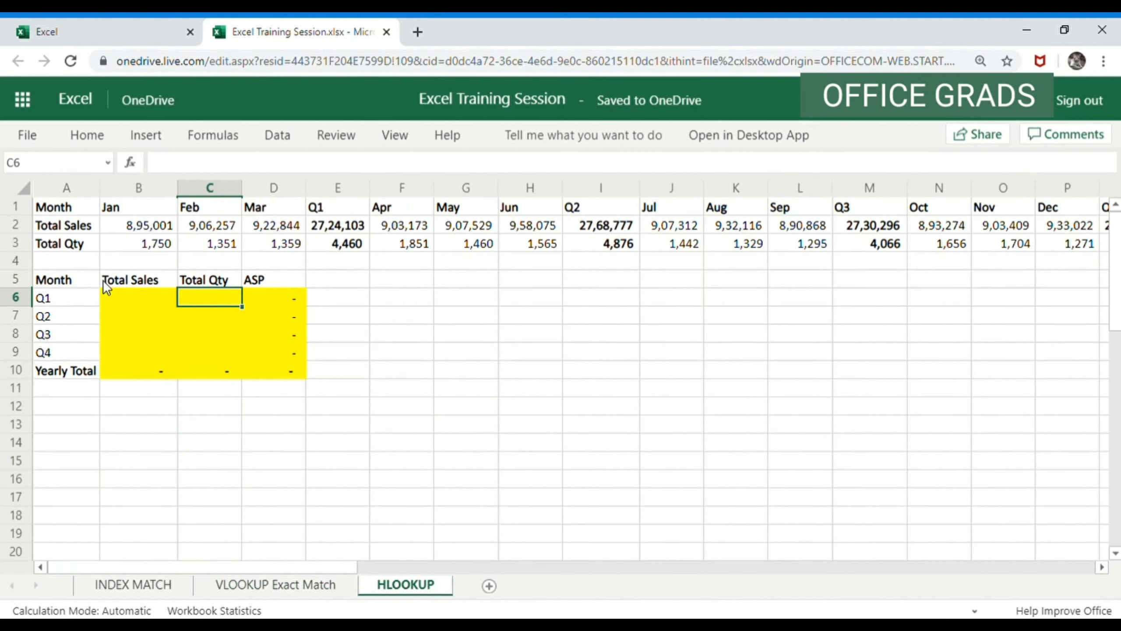
{"action": "left_click", "coordinate": [59, 230]}
{"action": "left_click_drag", "start_coordinate": [59, 230], "coordinate": [1003, 227]}
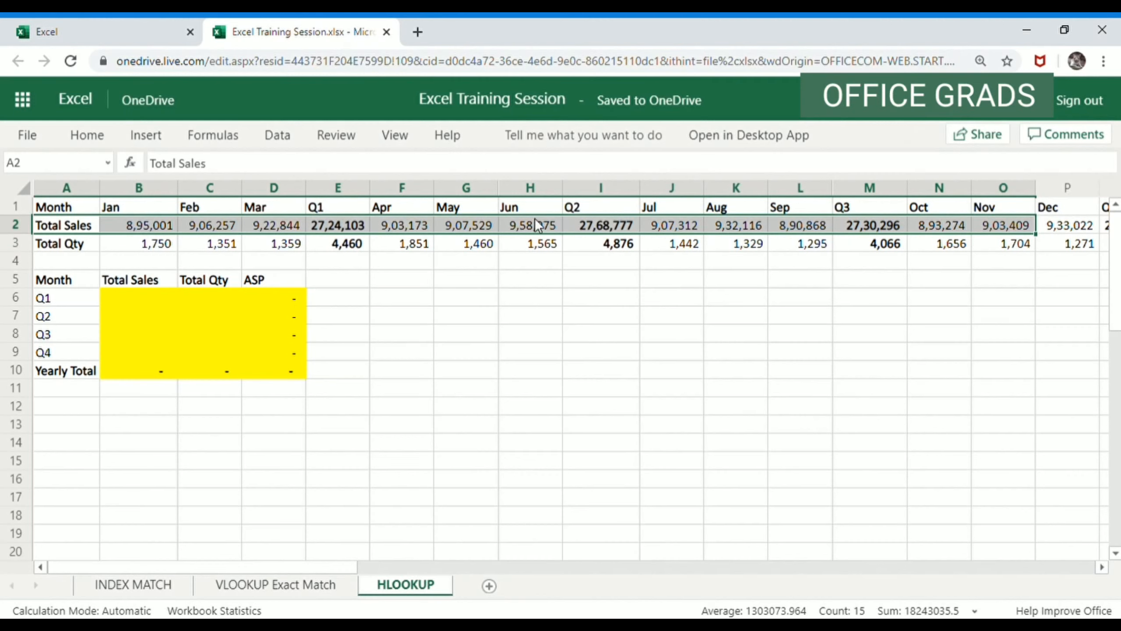
{"action": "left_click_drag", "start_coordinate": [537, 202], "coordinate": [548, 513]}
{"action": "left_click", "coordinate": [15, 230]}
{"action": "left_click_drag", "start_coordinate": [49, 225], "coordinate": [878, 253]}
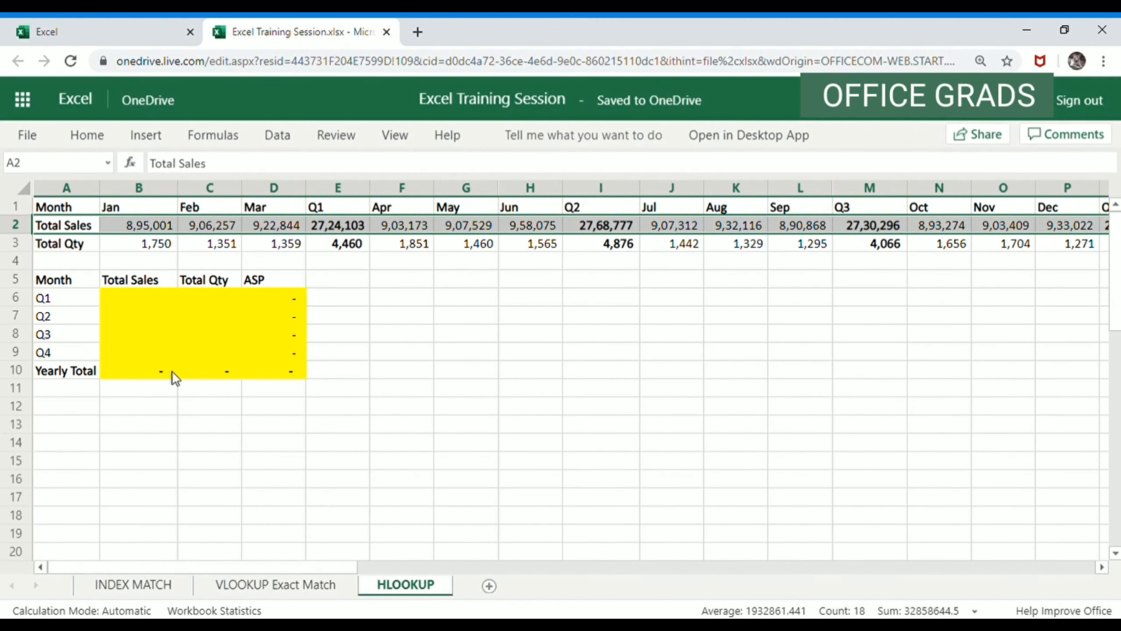
{"action": "left_click", "coordinate": [135, 298]}
{"action": "left_click", "coordinate": [81, 303]}
{"action": "left_click", "coordinate": [117, 305]}
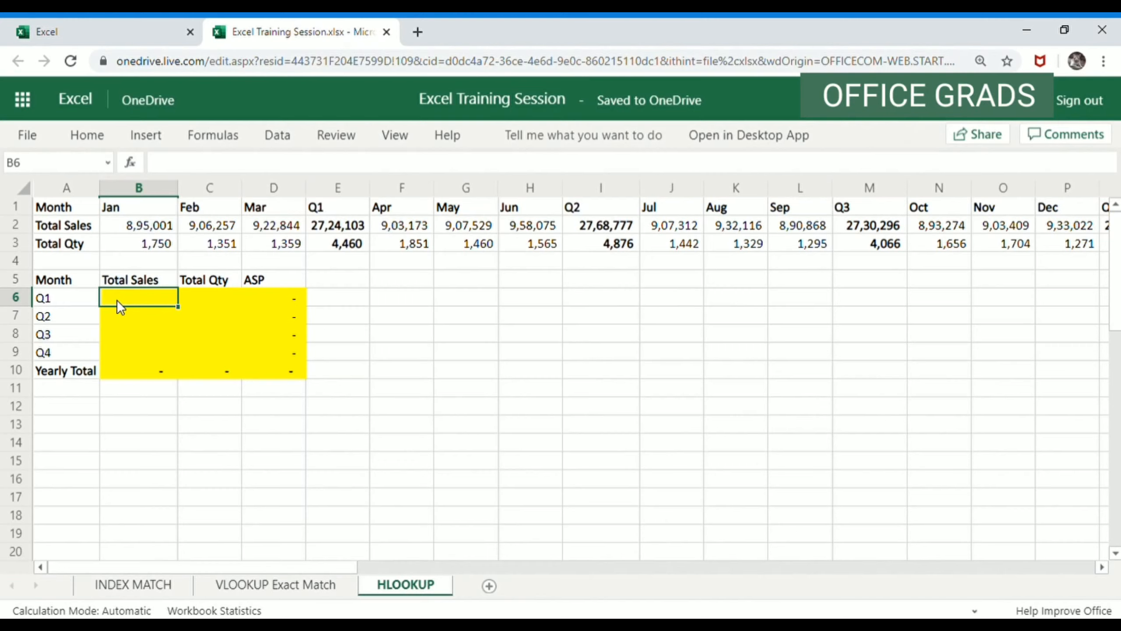
{"action": "left_click", "coordinate": [63, 297]}
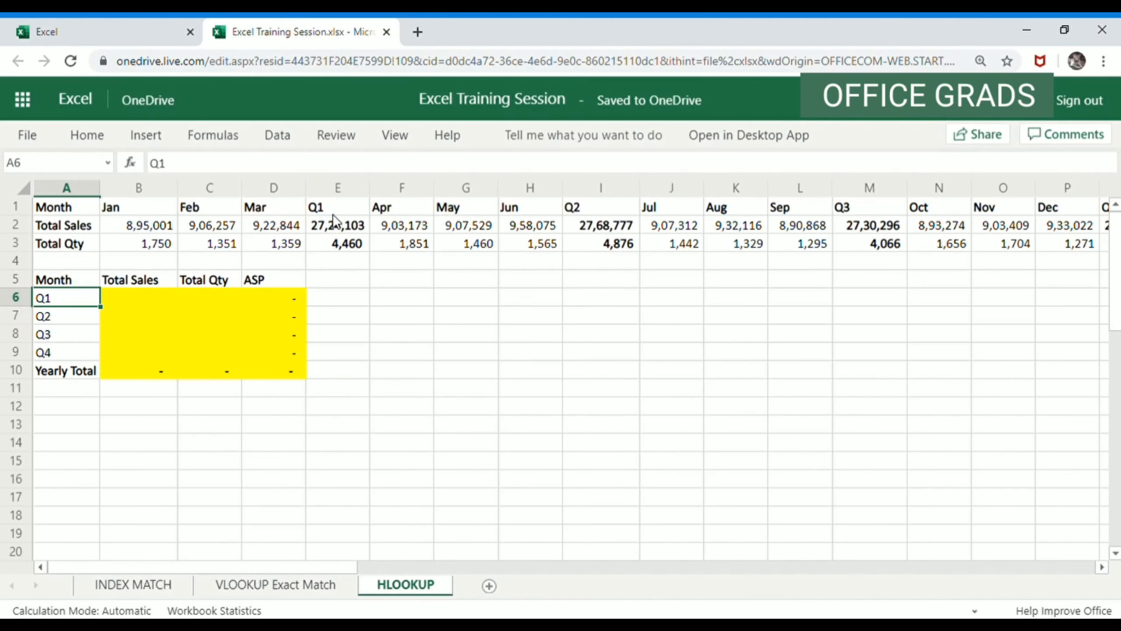
Copy the Q1 Total Sales figure from E2 into B6 as a value only and clear it again
{"action": "left_click", "coordinate": [343, 226]}
{"action": "key", "text": "ctrl+c"}
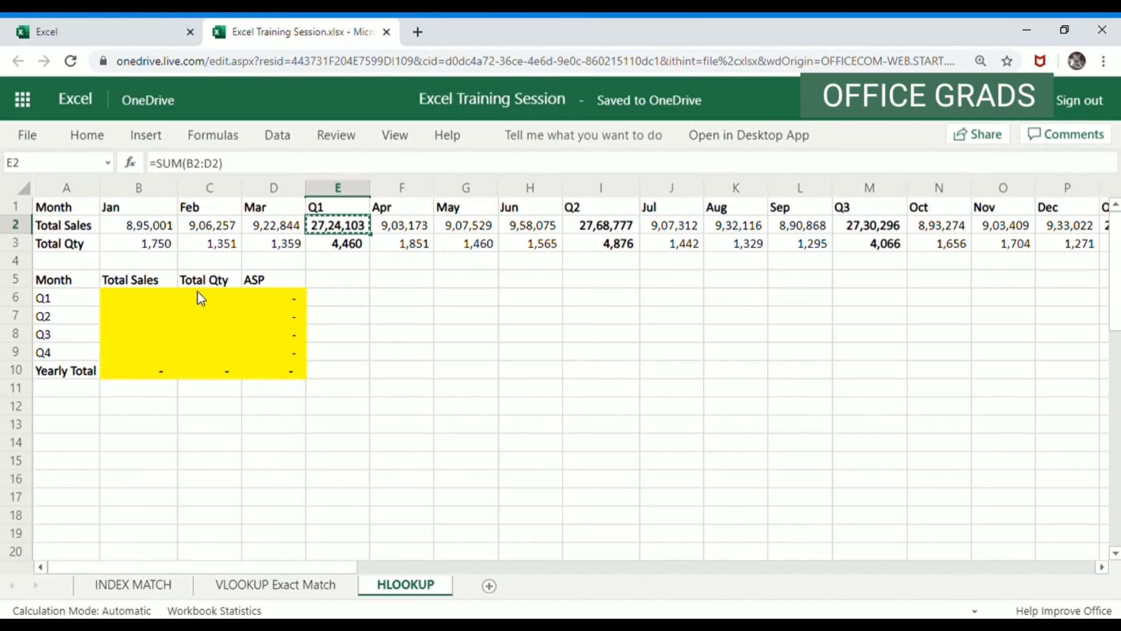
{"action": "left_click", "coordinate": [151, 299]}
{"action": "right_click", "coordinate": [150, 299]}
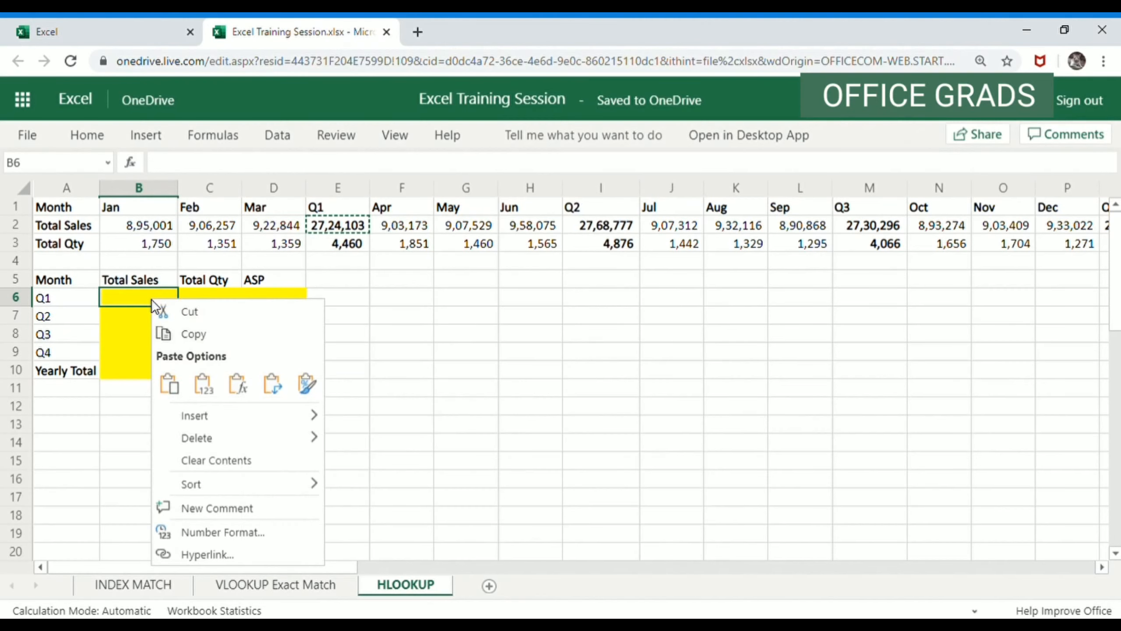
{"action": "left_click", "coordinate": [197, 387]}
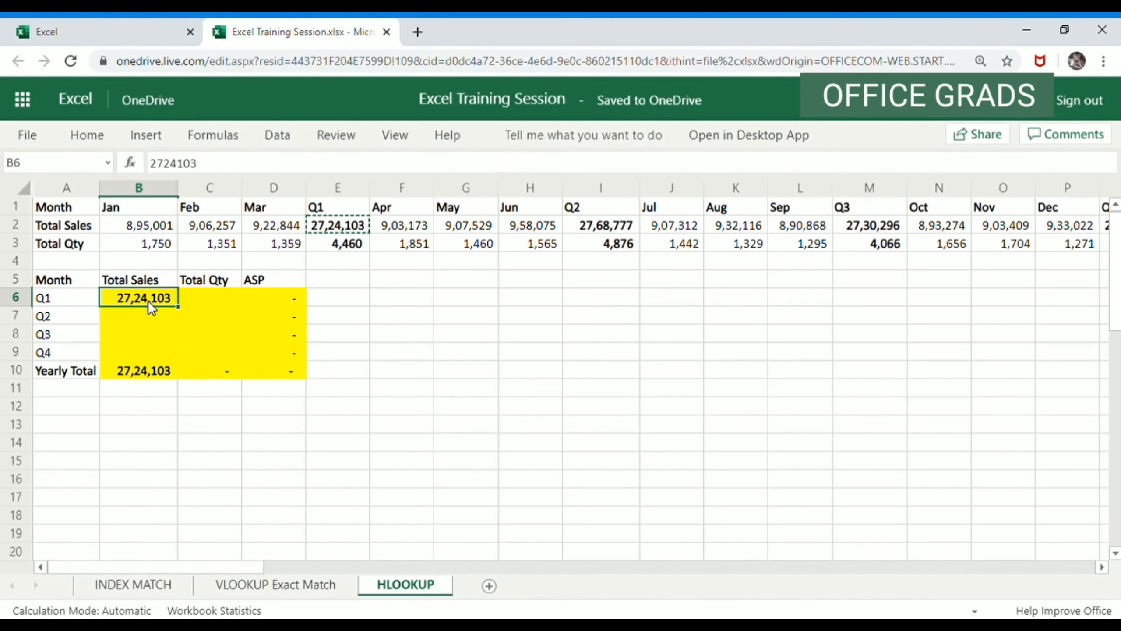
{"action": "key", "text": "Delete"}
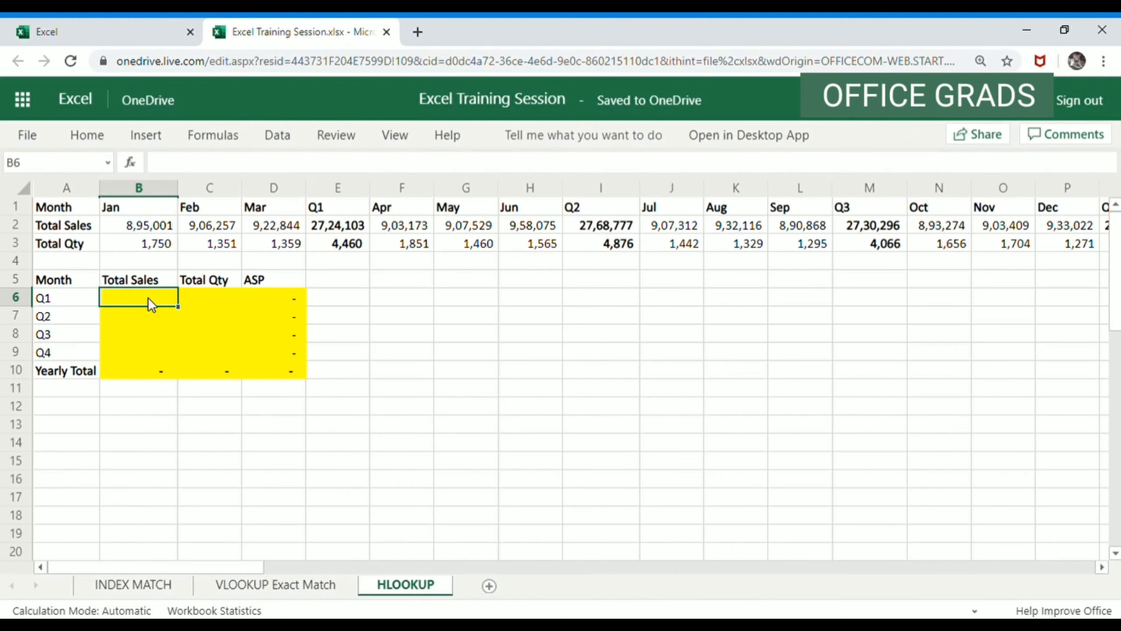
Begin an HLOOKUP formula in B6 with A6 as the lookup value and A1:R3 as the table array
{"action": "type", "text": "=h"}
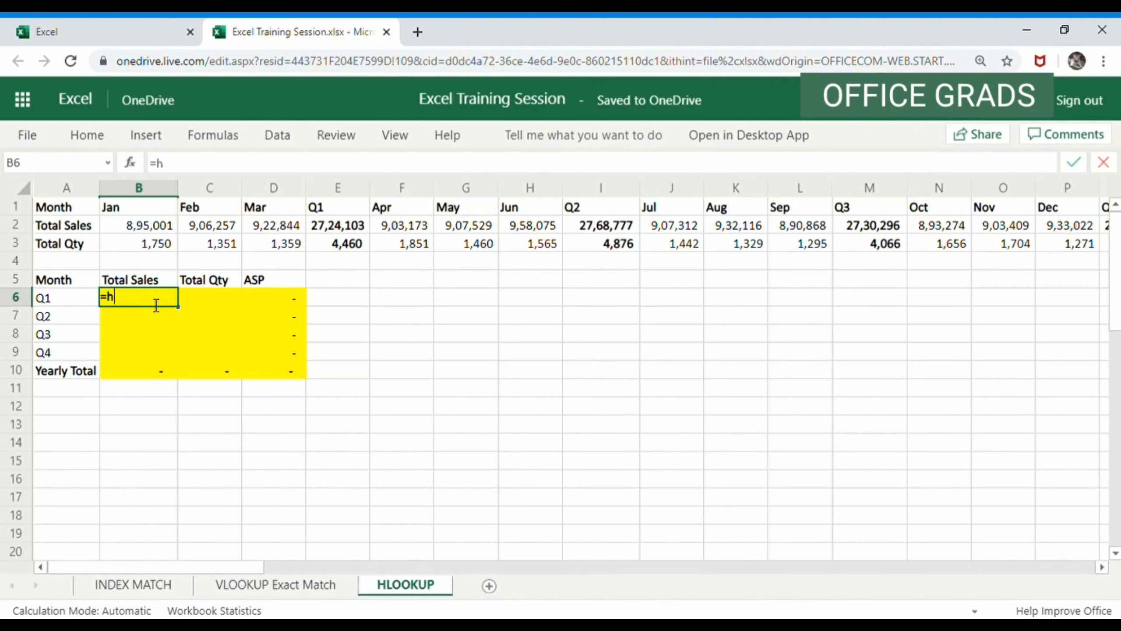
{"action": "type", "text": "looku"}
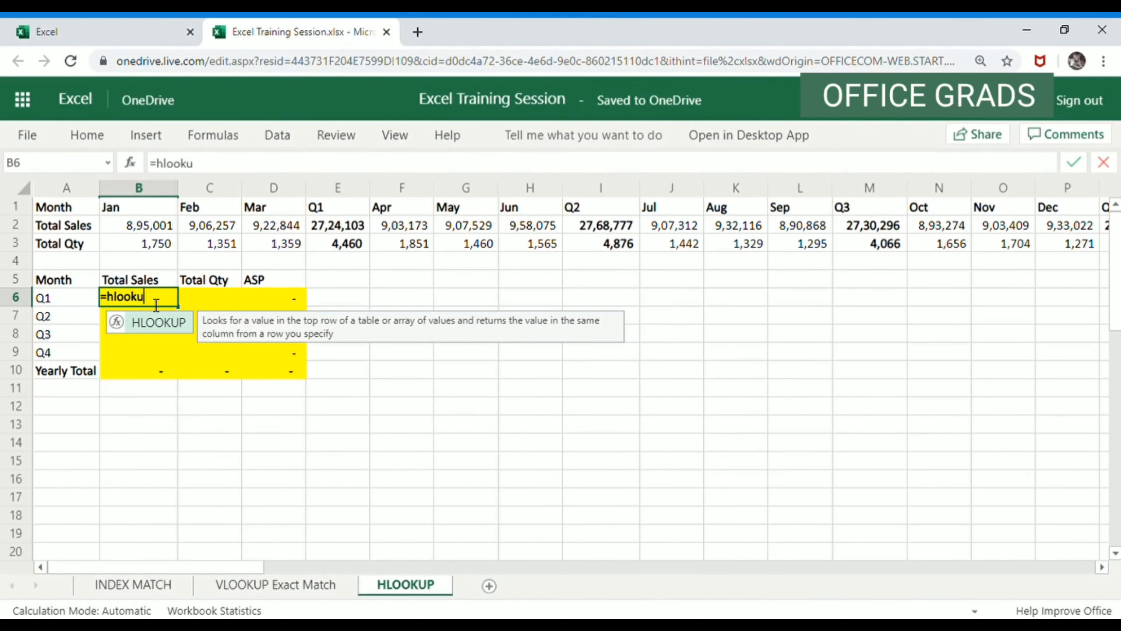
{"action": "type", "text": "p("}
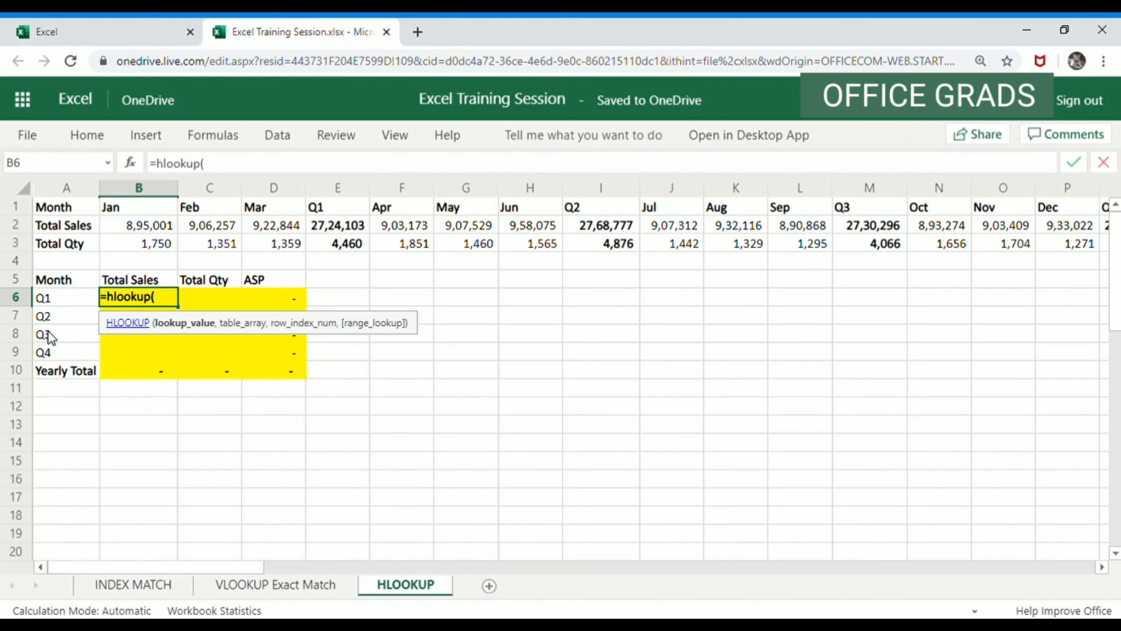
{"action": "left_click", "coordinate": [62, 304]}
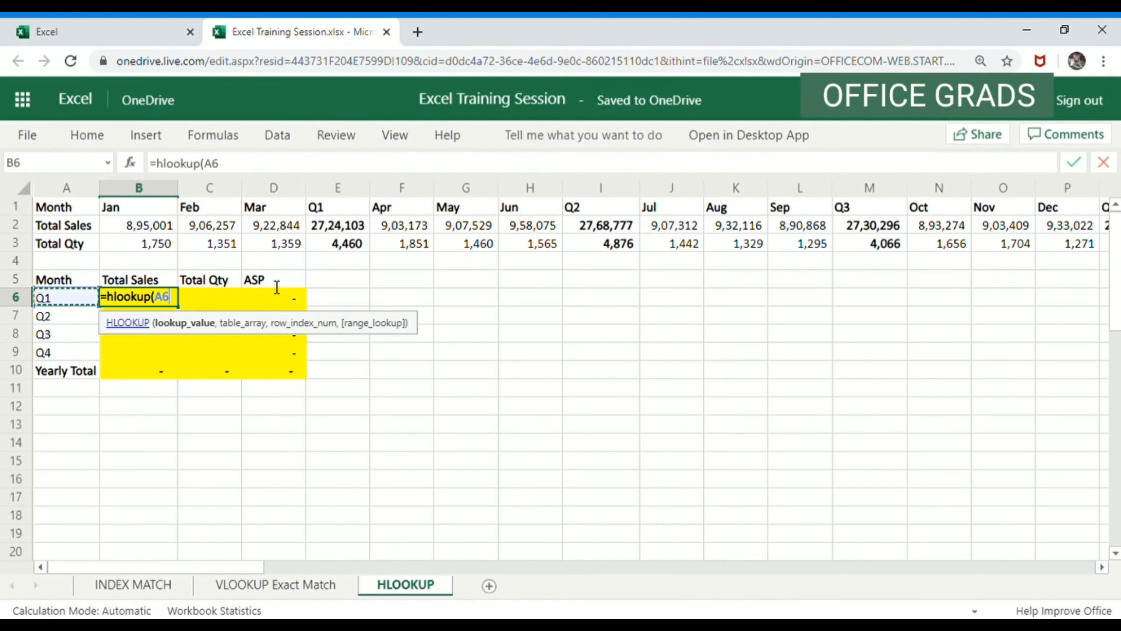
{"action": "type", "text": ","}
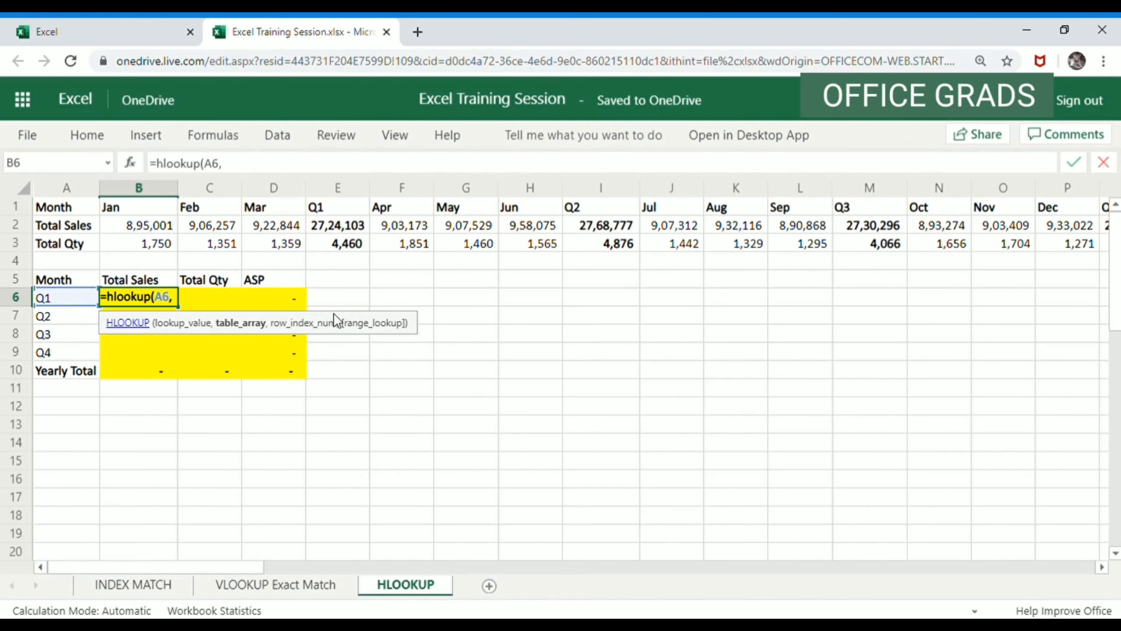
{"action": "left_click", "coordinate": [55, 206]}
{"action": "left_click_drag", "start_coordinate": [55, 206], "coordinate": [986, 239]}
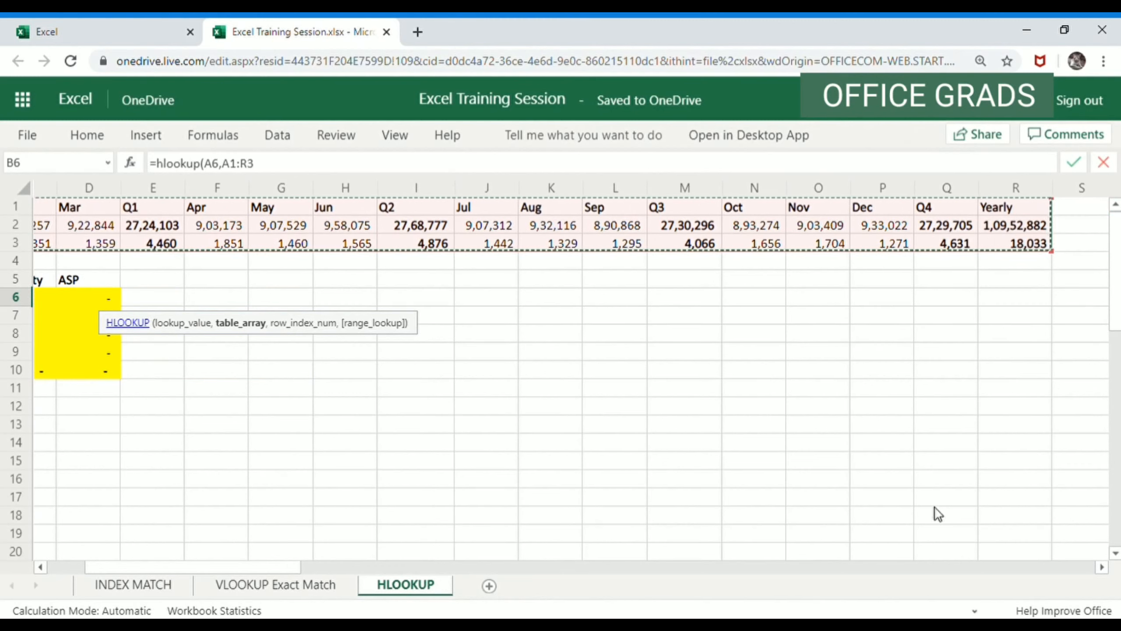
{"action": "left_click_drag", "start_coordinate": [267, 567], "coordinate": [228, 567]}
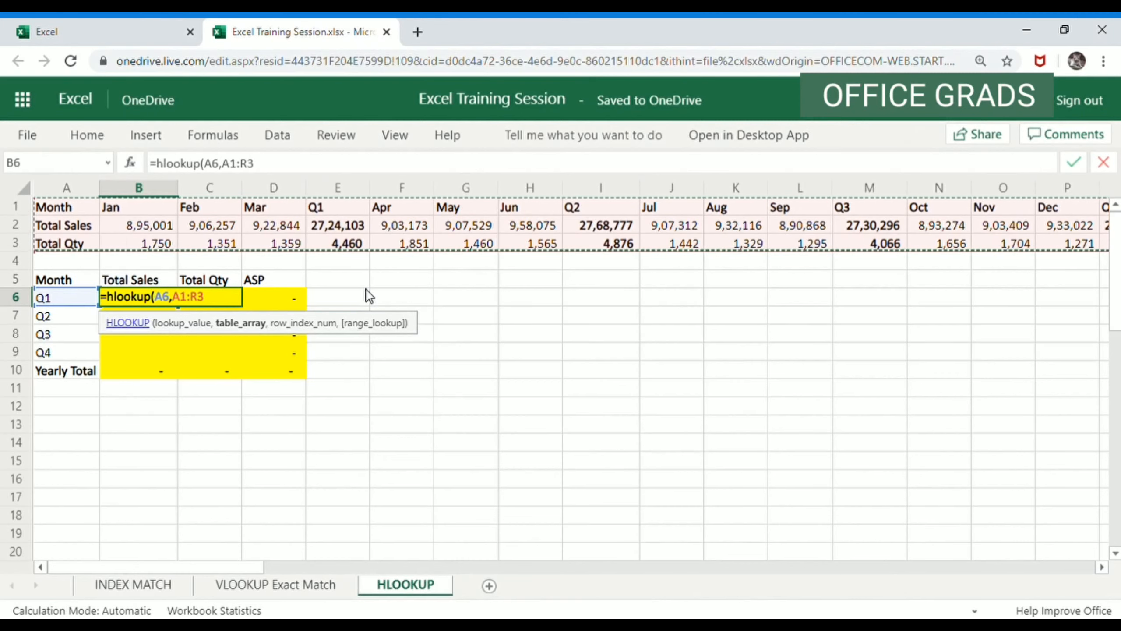
Complete the HLOOKUP formula in B6 with row index 2 and 0 for an exact match
{"action": "left_click", "coordinate": [231, 300]}
{"action": "type", "text": ","}
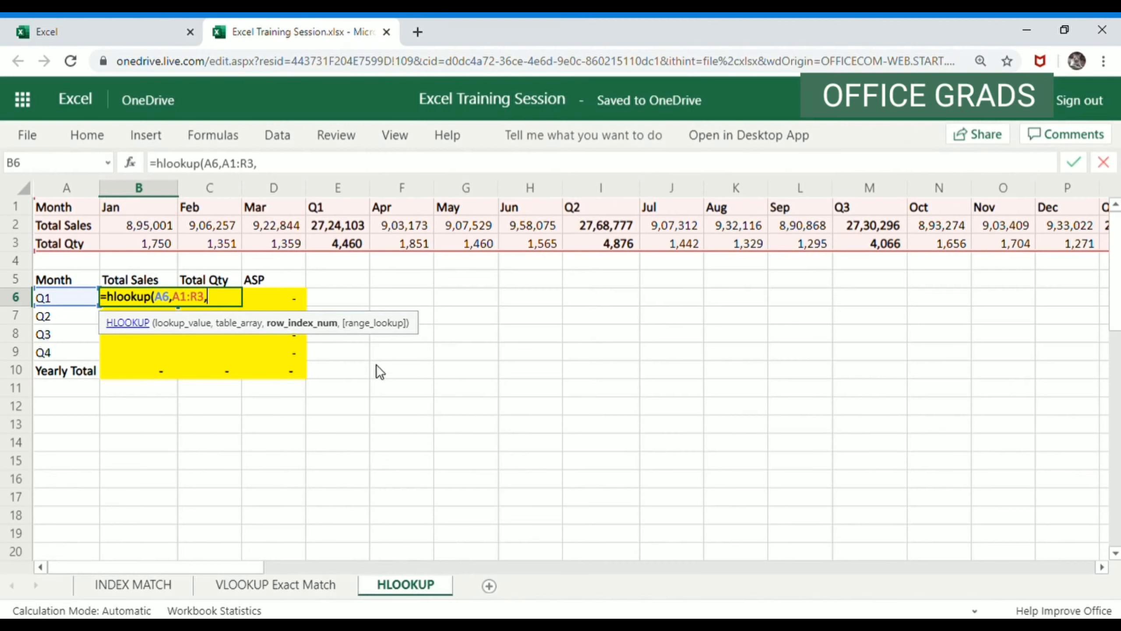
{"action": "type", "text": "2"}
{"action": "type", "text": ","}
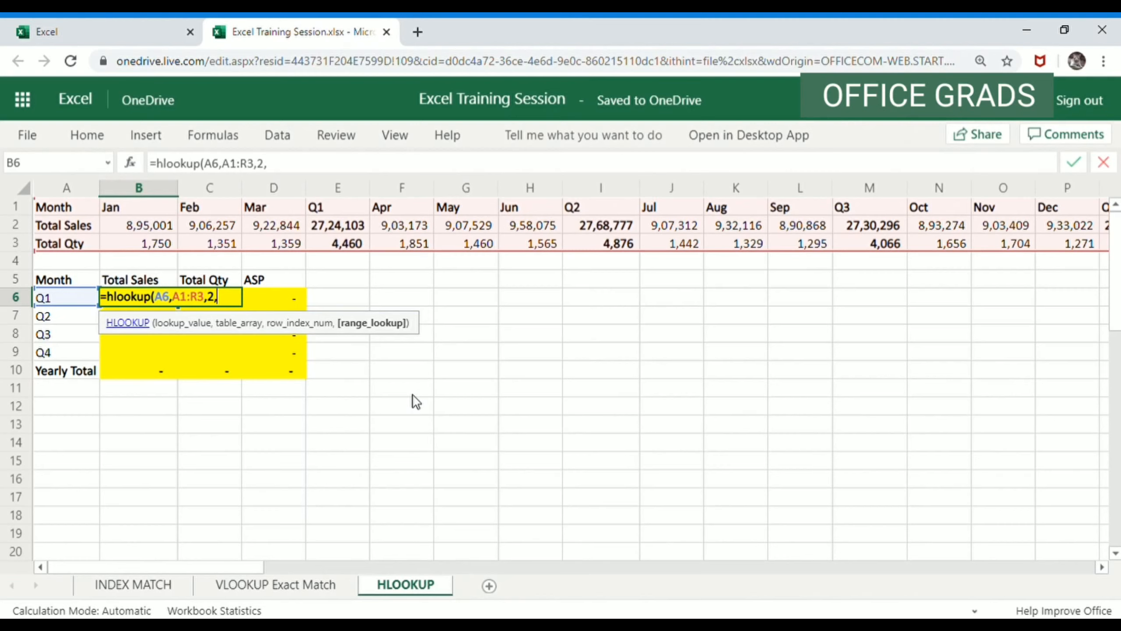
{"action": "type", "text": "0)"}
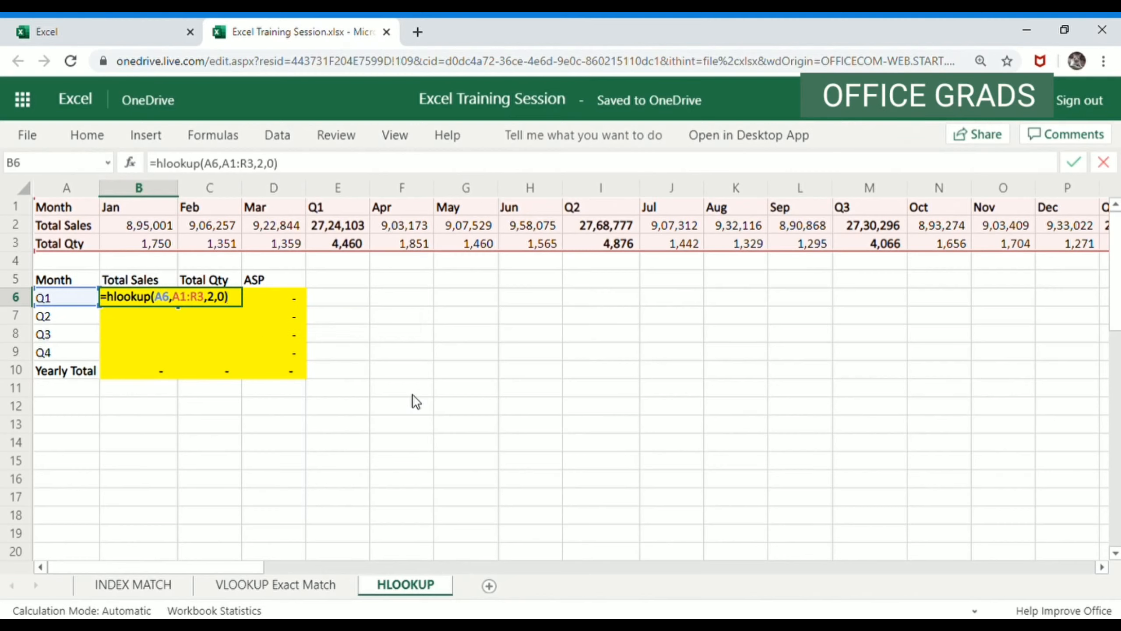
{"action": "key", "text": "Return"}
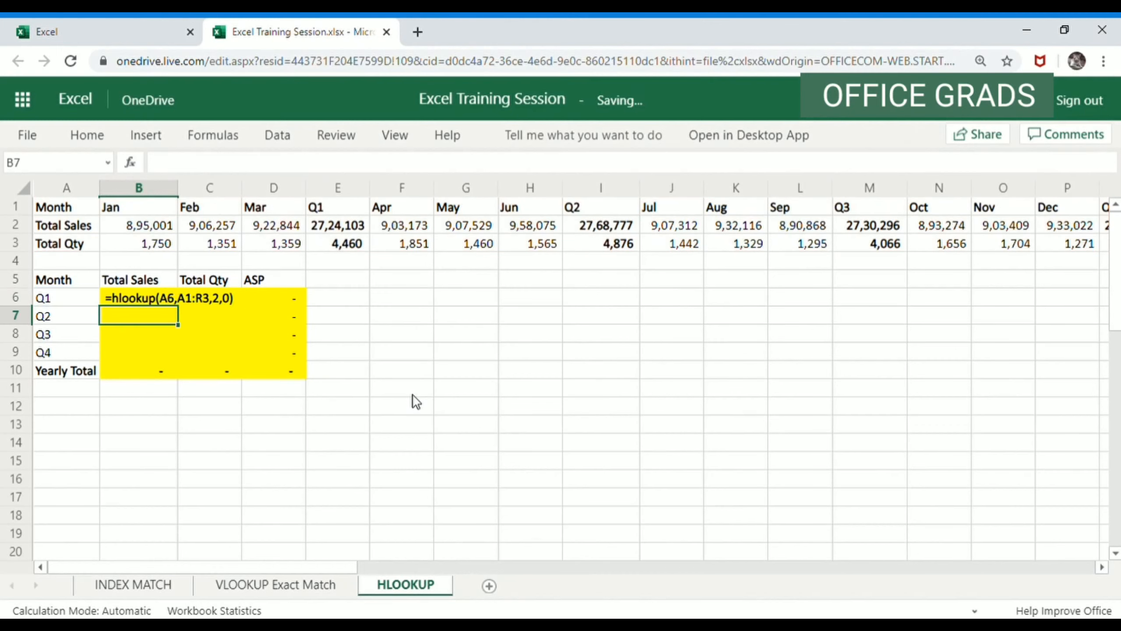
Try to copy the Q1 Total Sales formula into B7, check its table range and clear the cell
{"action": "key", "text": "Up"}
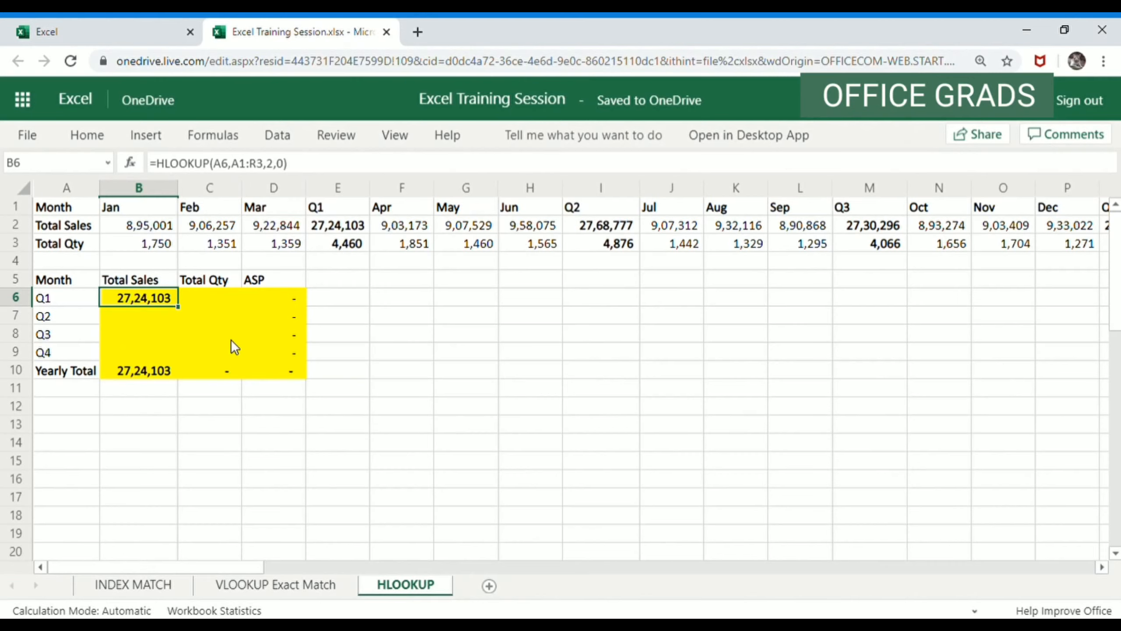
{"action": "key", "text": "ctrl+c"}
{"action": "key", "text": "Down"}
{"action": "type", "text": "f"}
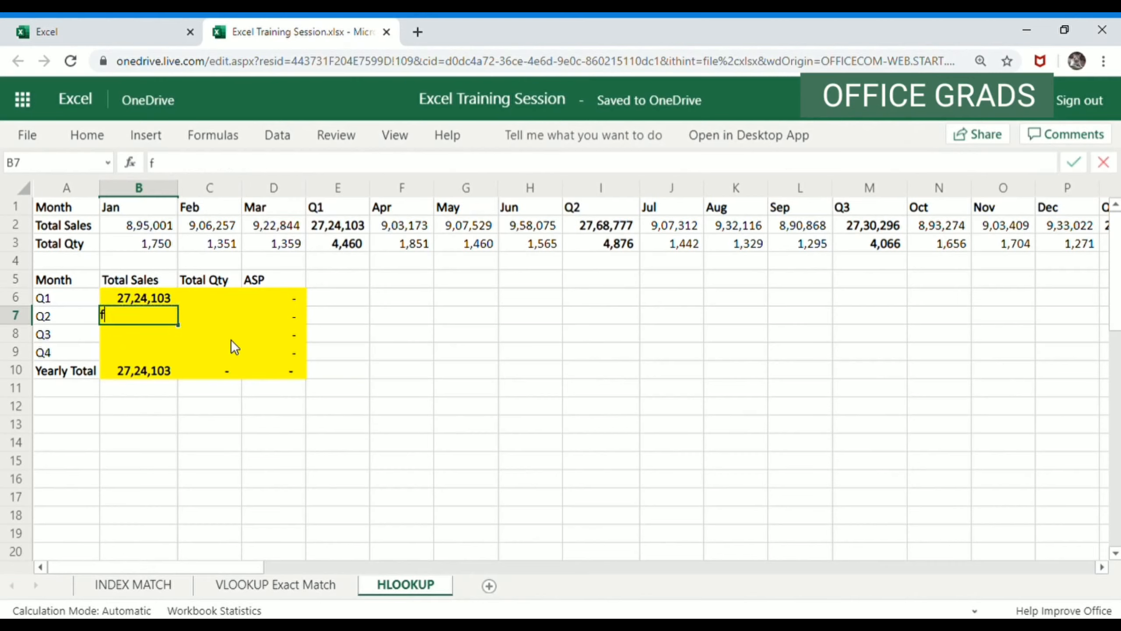
{"action": "key", "text": "Up"}
{"action": "key", "text": "ctrl+c"}
{"action": "key", "text": "Down"}
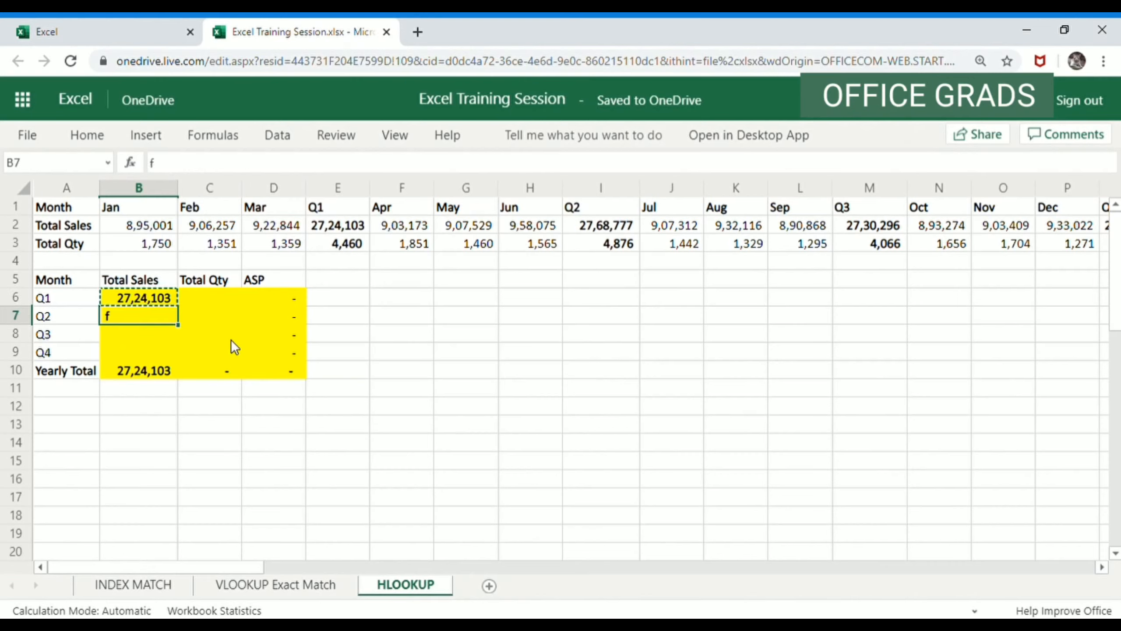
{"action": "key", "text": "ctrl+v"}
{"action": "key", "text": "F2"}
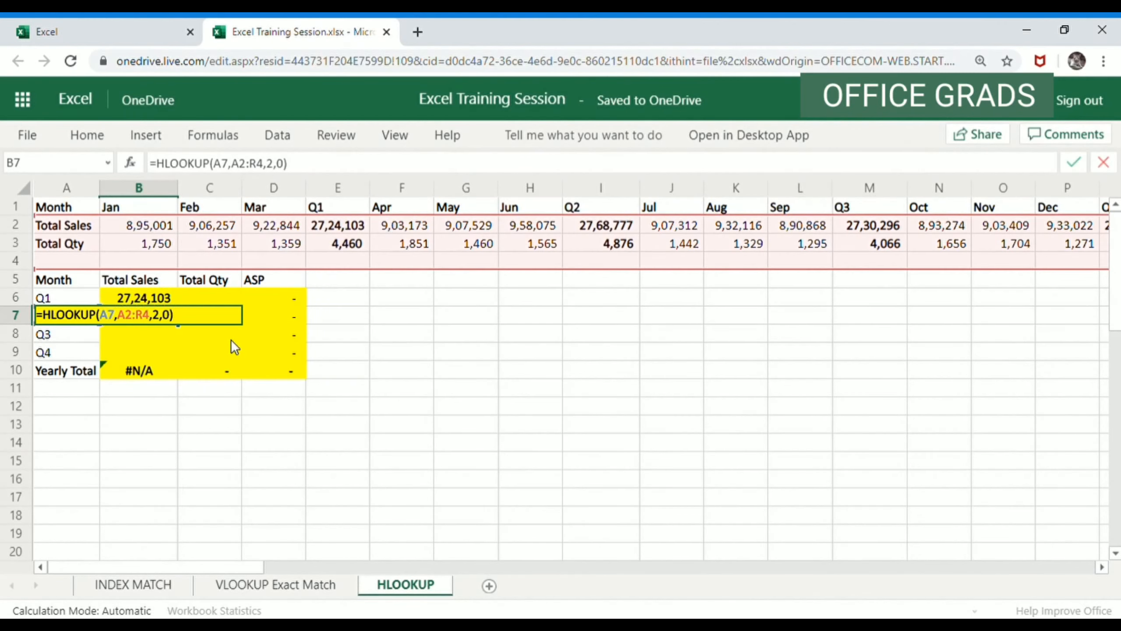
{"action": "key", "text": "Escape"}
{"action": "key", "text": "Delete"}
Make the table array in the B6 formula absolute as $A$1:$R$3
{"action": "key", "text": "Up"}
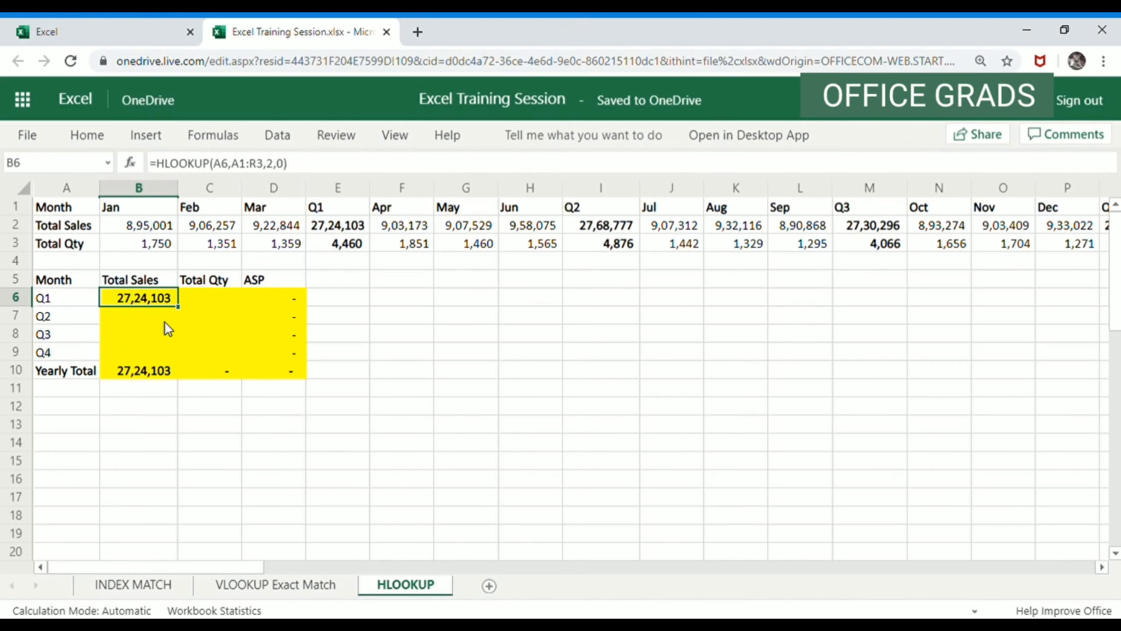
{"action": "left_click", "coordinate": [265, 167]}
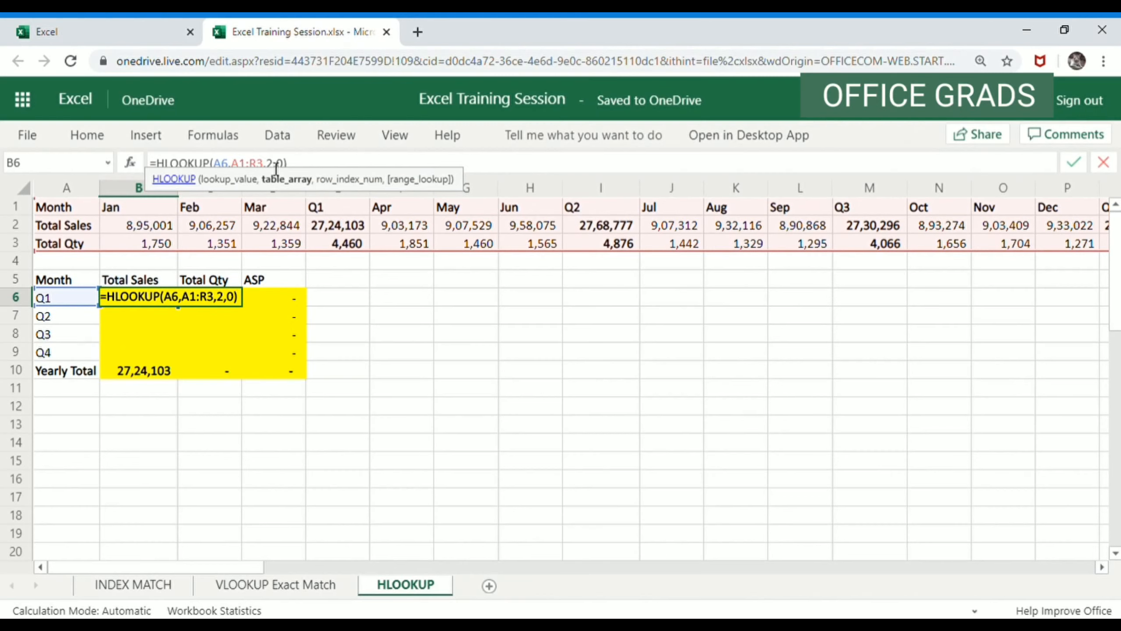
{"action": "key", "text": "shift+Left"}
{"action": "key", "text": "shift+Left"}
{"action": "key", "text": "shift+Left"}
{"action": "key", "text": "shift+Left"}
{"action": "key", "text": "shift+Left"}
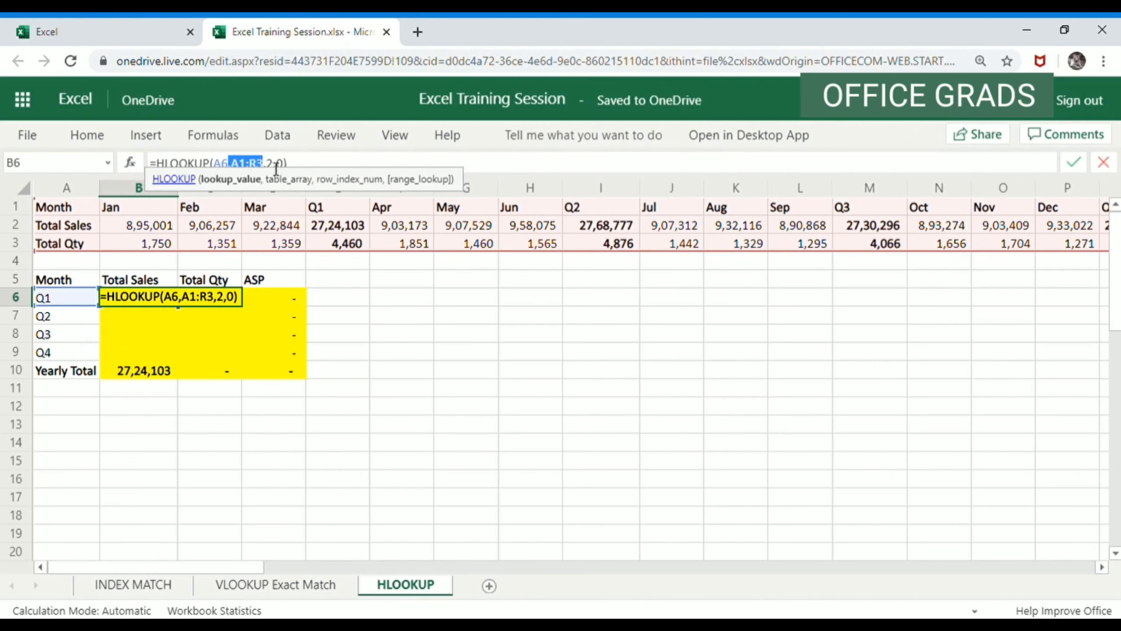
{"action": "left_click_drag", "start_coordinate": [182, 305], "coordinate": [222, 308]}
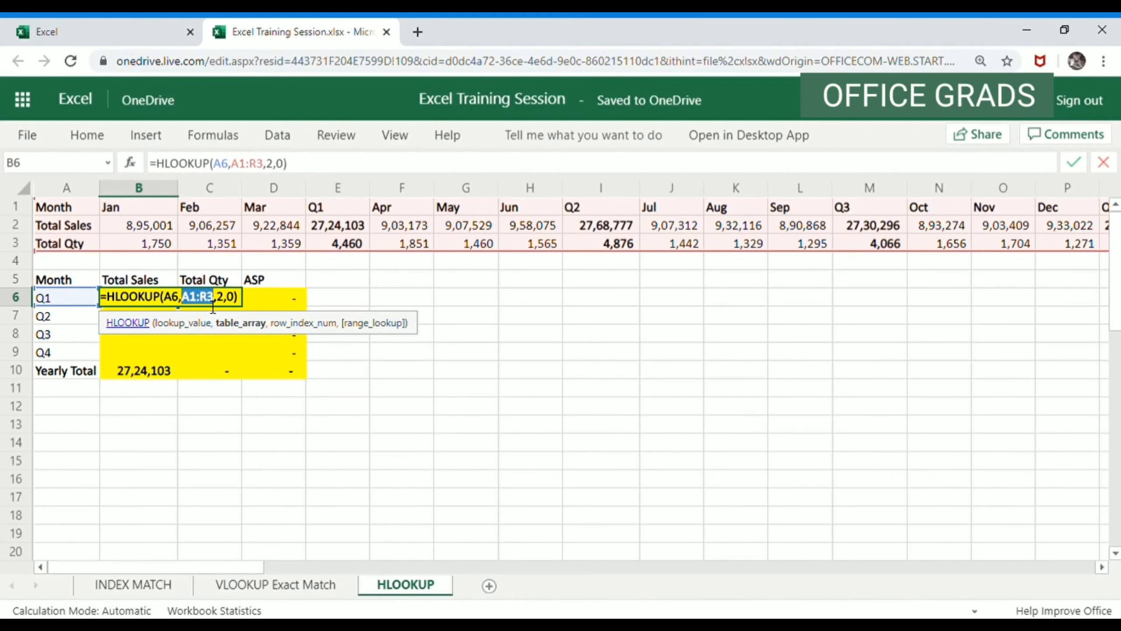
{"action": "key", "text": "F4"}
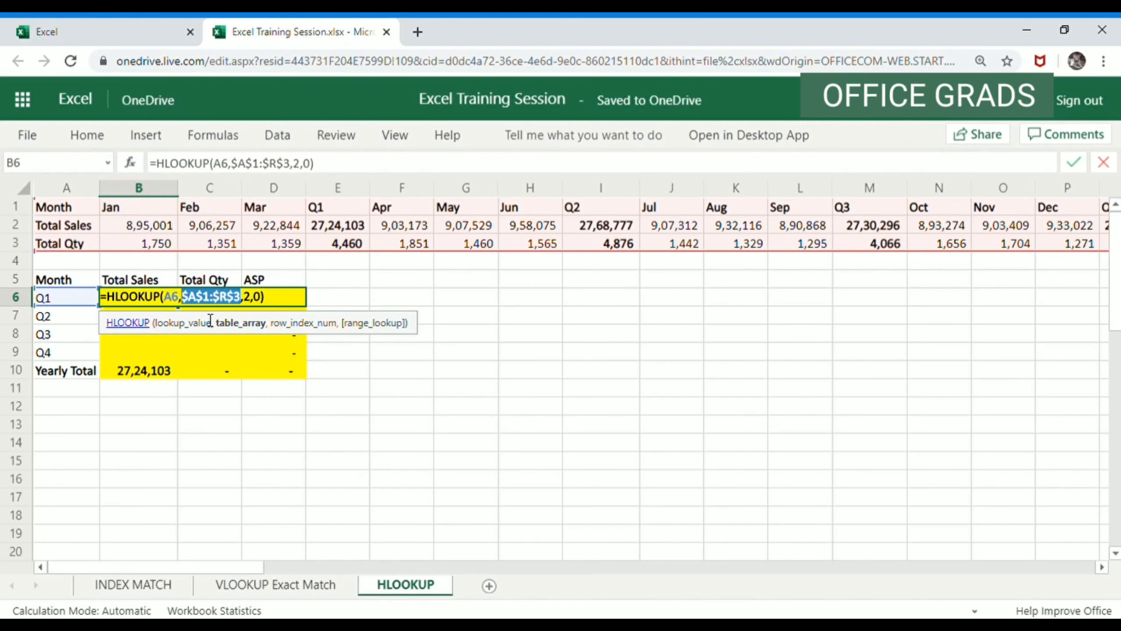
{"action": "key", "text": "Return"}
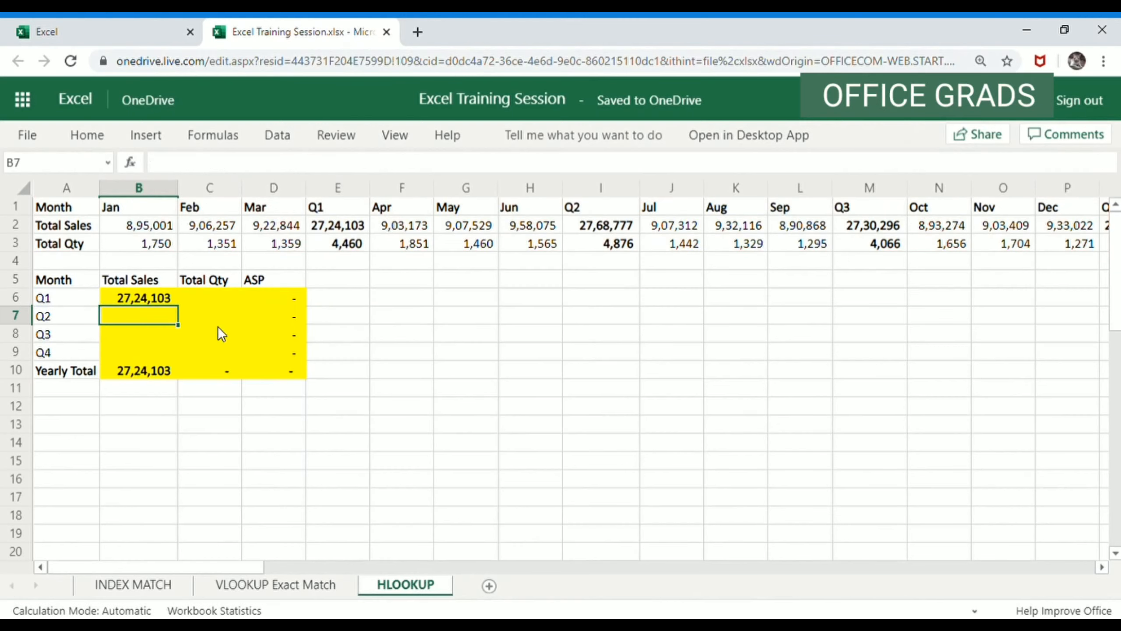
Copy the Q1 Total Sales formula down through Q4 and check the yearly total against the Yearly column
{"action": "key", "text": "Up"}
{"action": "key", "text": "ctrl+c"}
{"action": "key", "text": "shift+Down"}
{"action": "key", "text": "shift+Down"}
{"action": "key", "text": "shift+Down"}
{"action": "key", "text": "ctrl+v"}
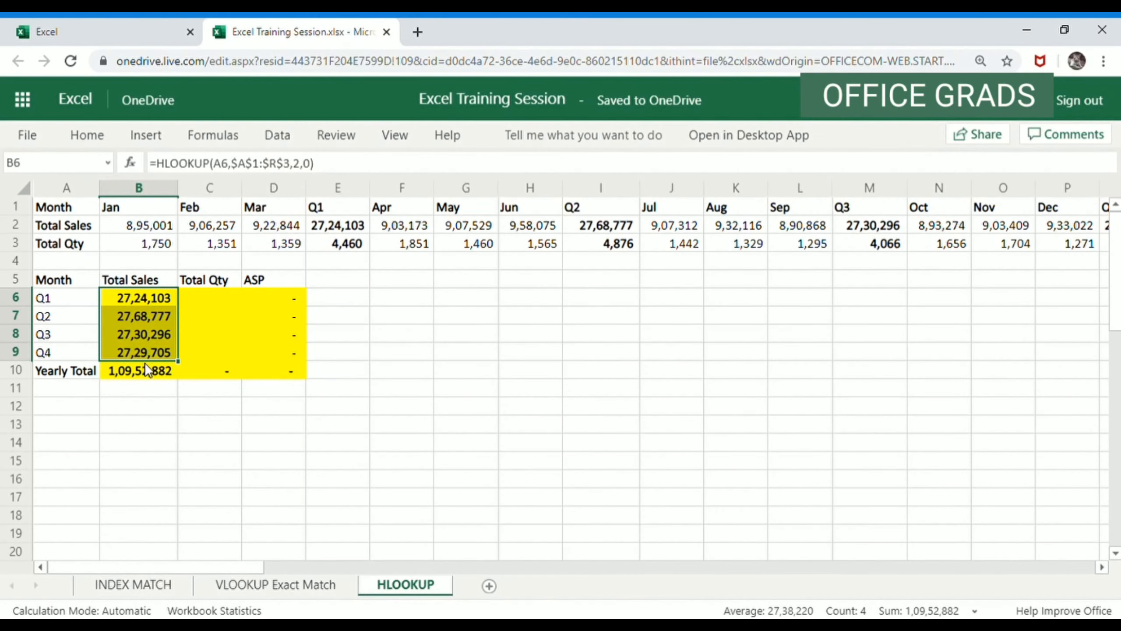
{"action": "left_click", "coordinate": [1098, 569]}
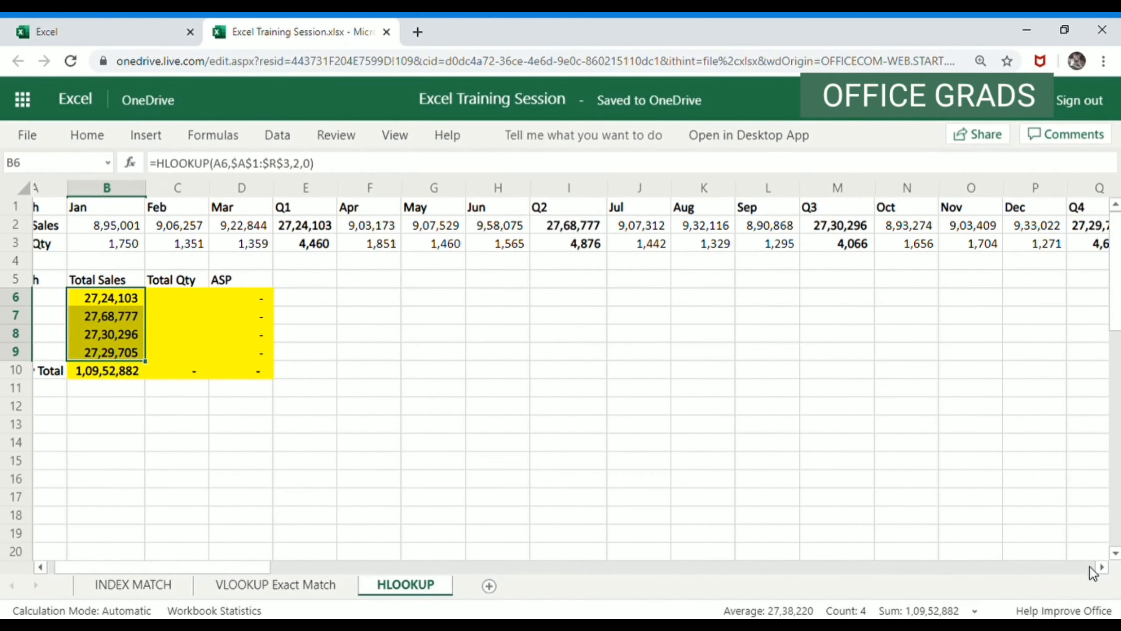
{"action": "left_click", "coordinate": [1103, 567]}
{"action": "left_click", "coordinate": [1102, 568]}
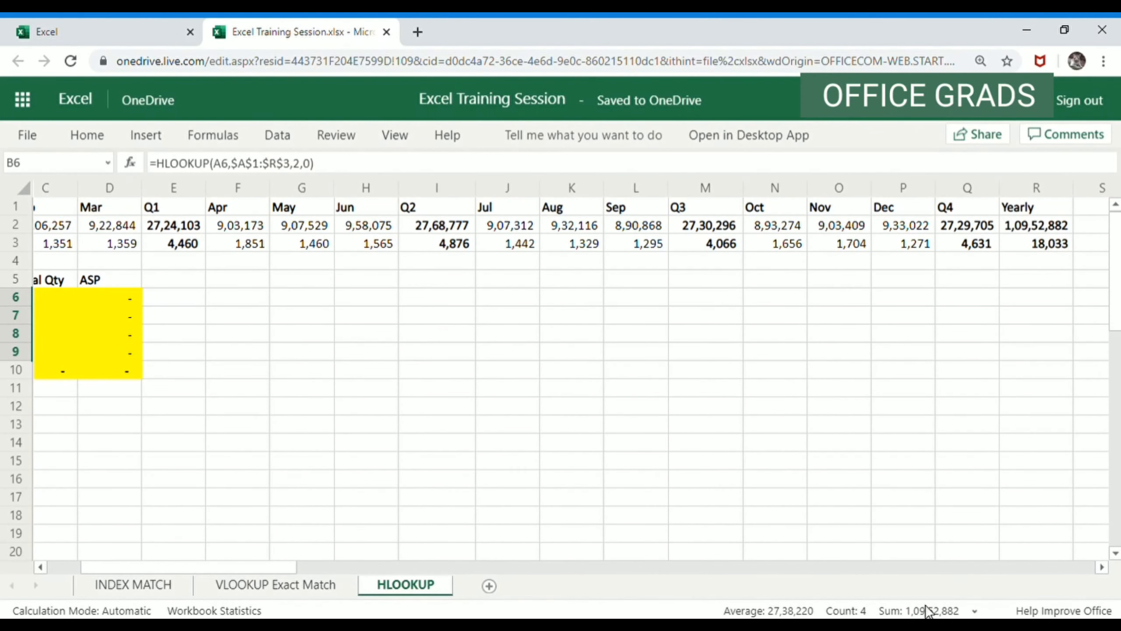
{"action": "left_click_drag", "start_coordinate": [294, 570], "coordinate": [221, 561]}
Try to copy the Q1 Total Sales formula from B6 into the Total Qty cell C6
{"action": "left_click", "coordinate": [170, 305]}
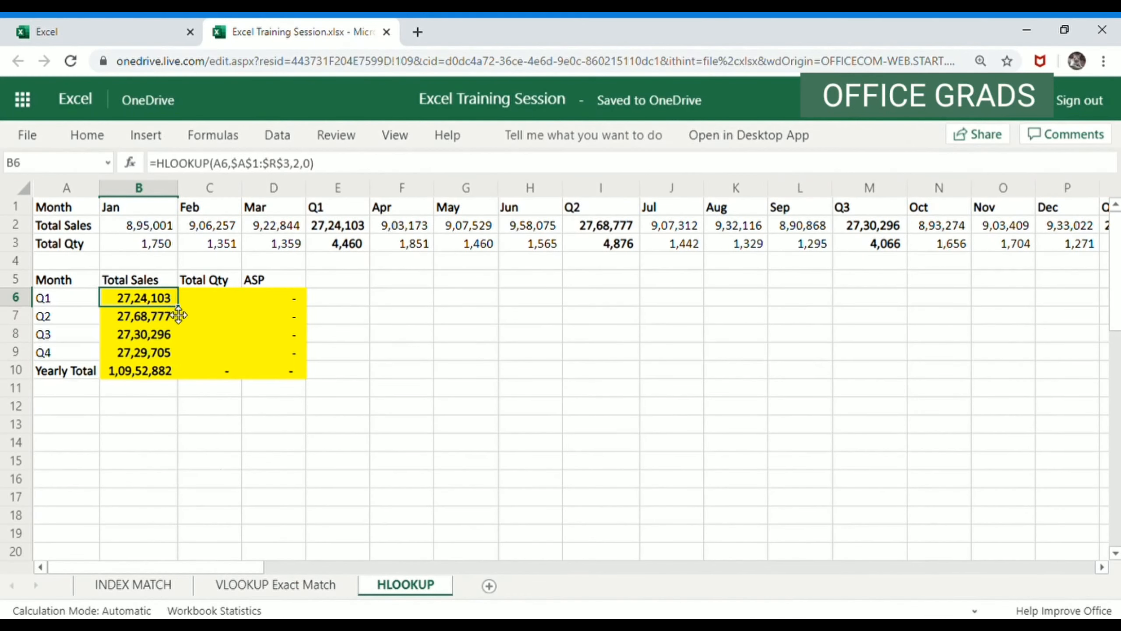
{"action": "key", "text": "ctrl+c"}
{"action": "key", "text": "Right"}
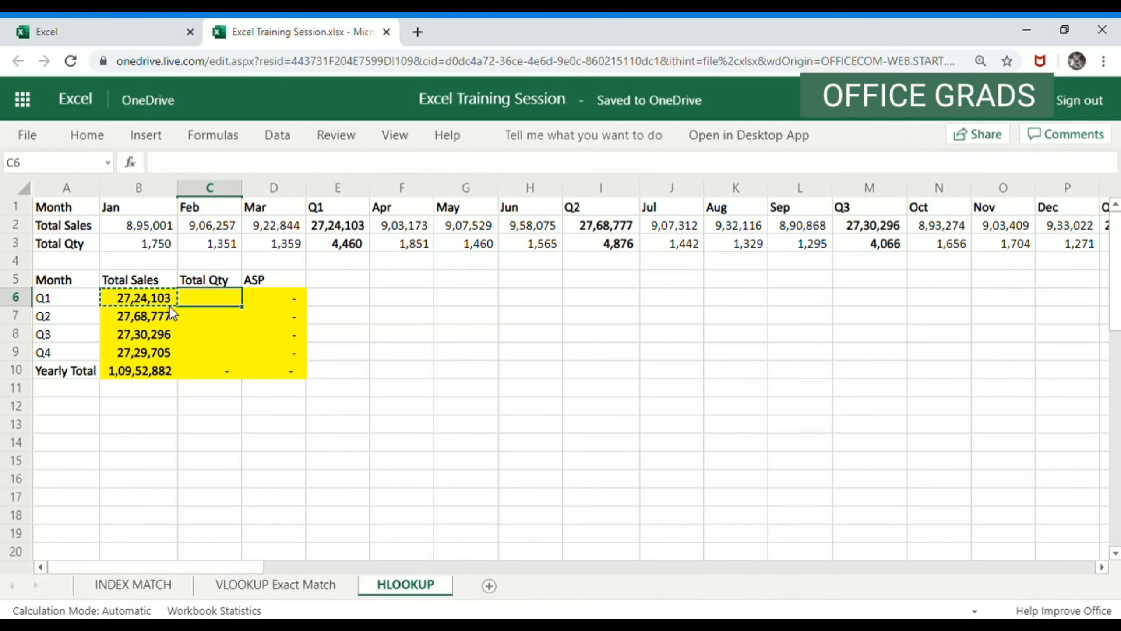
{"action": "key", "text": "ctrl+v"}
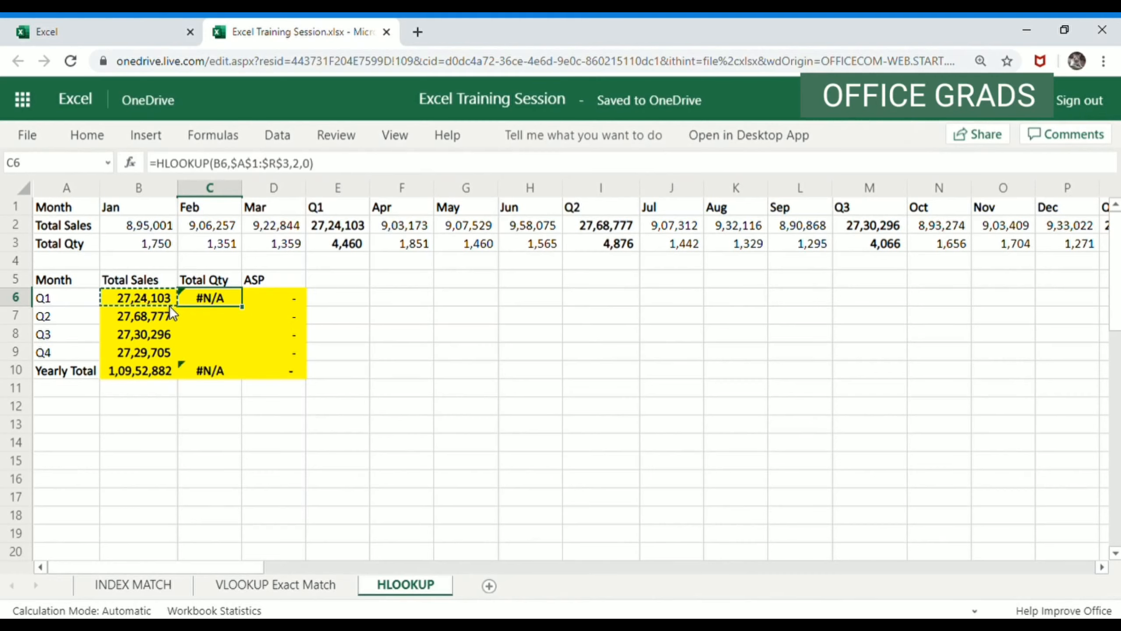
{"action": "key", "text": "Escape"}
Lock the lookup value's column in the B6 formula as $A6, leaving its row relative
{"action": "left_click", "coordinate": [169, 305]}
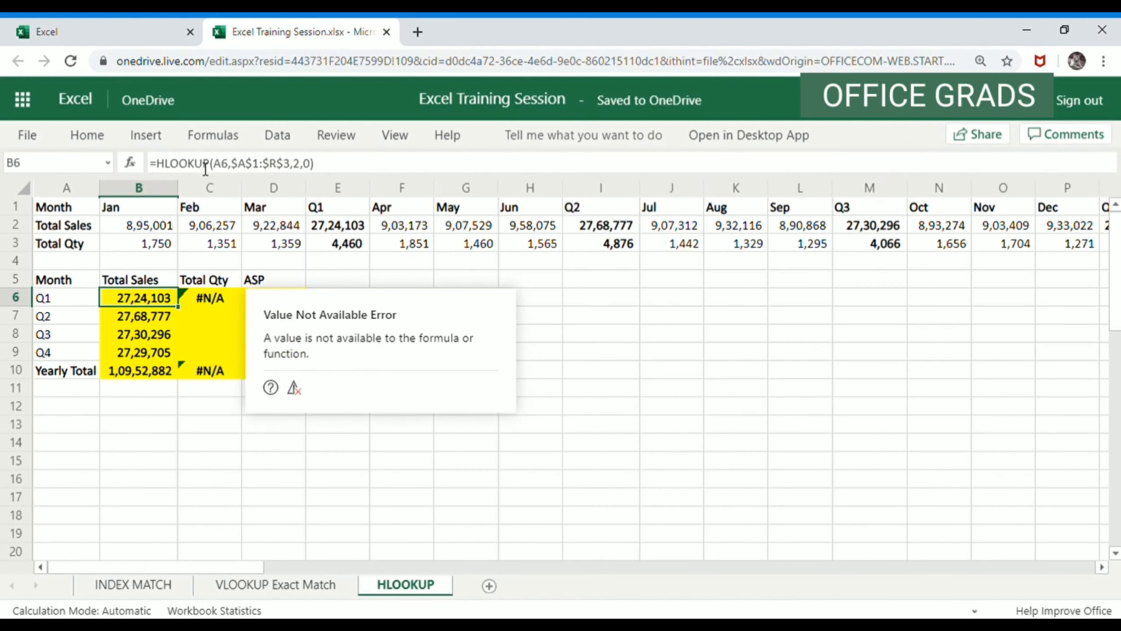
{"action": "left_click", "coordinate": [221, 167]}
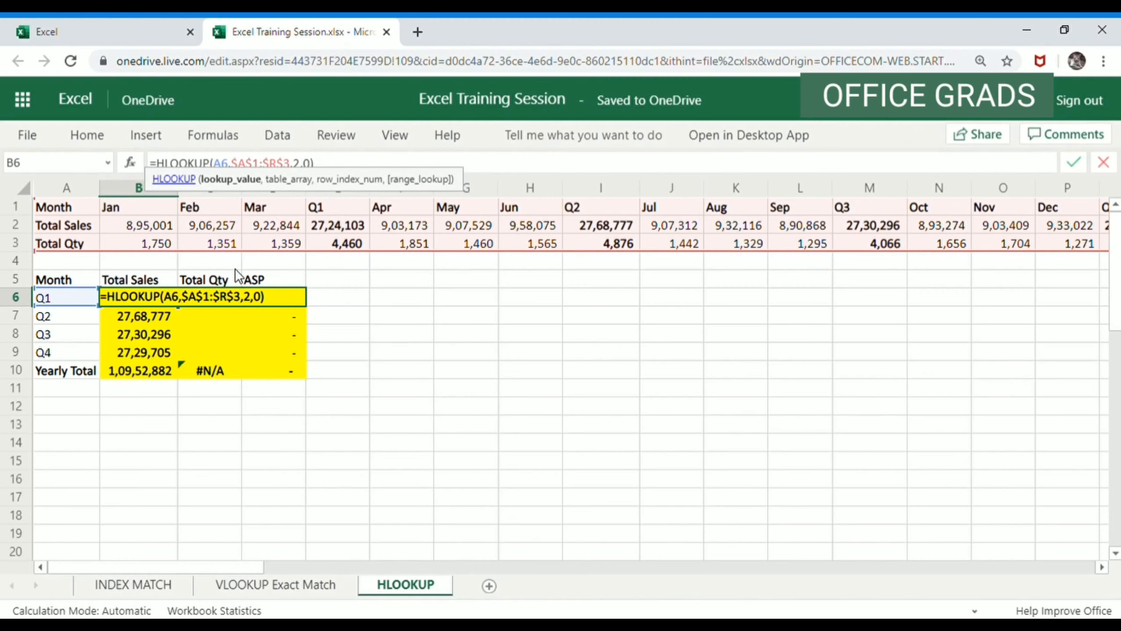
{"action": "type", "text": "$"}
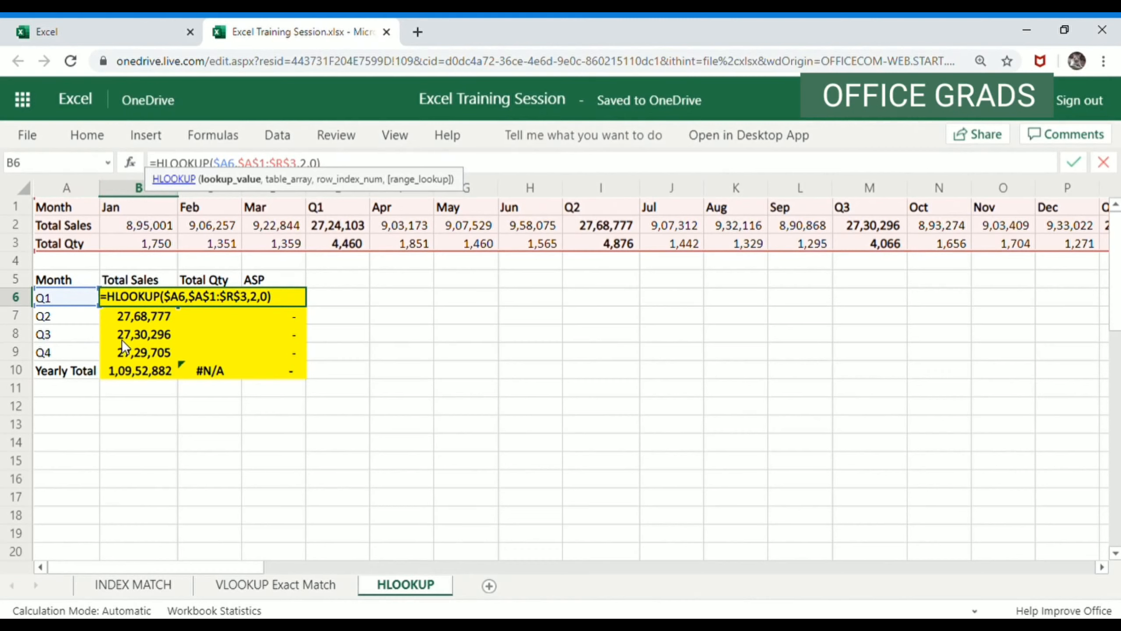
{"action": "key", "text": "ctrl+Return"}
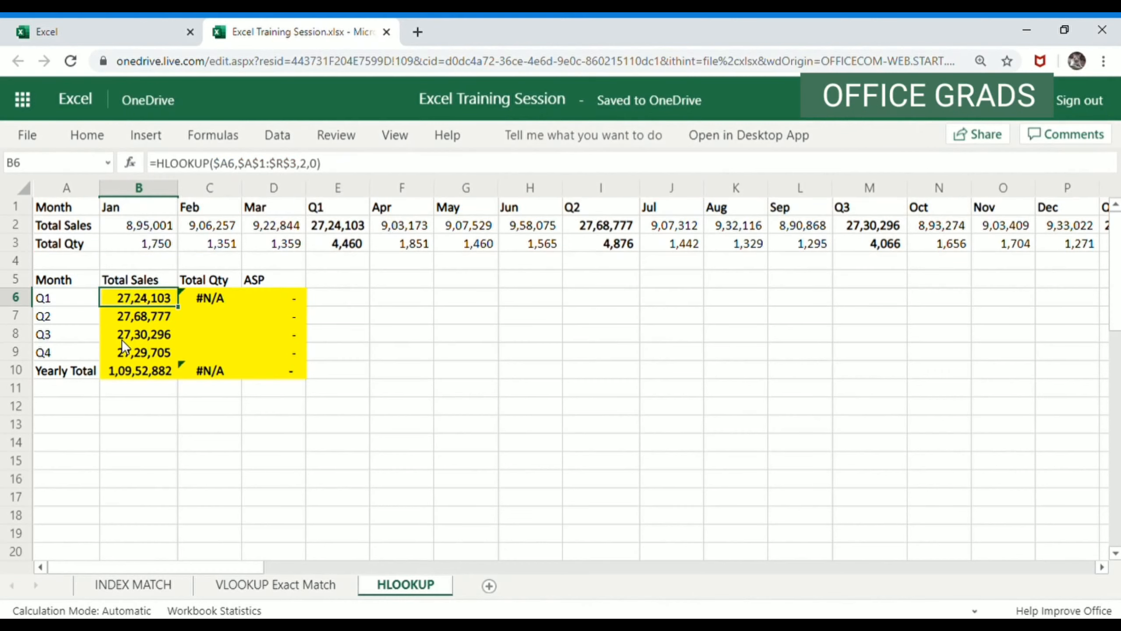
Copy the corrected formula from B6 into the Q1 Total Qty cell C6 and compare the two cells' formulas
{"action": "key", "text": "ctrl+c"}
{"action": "key", "text": "Right"}
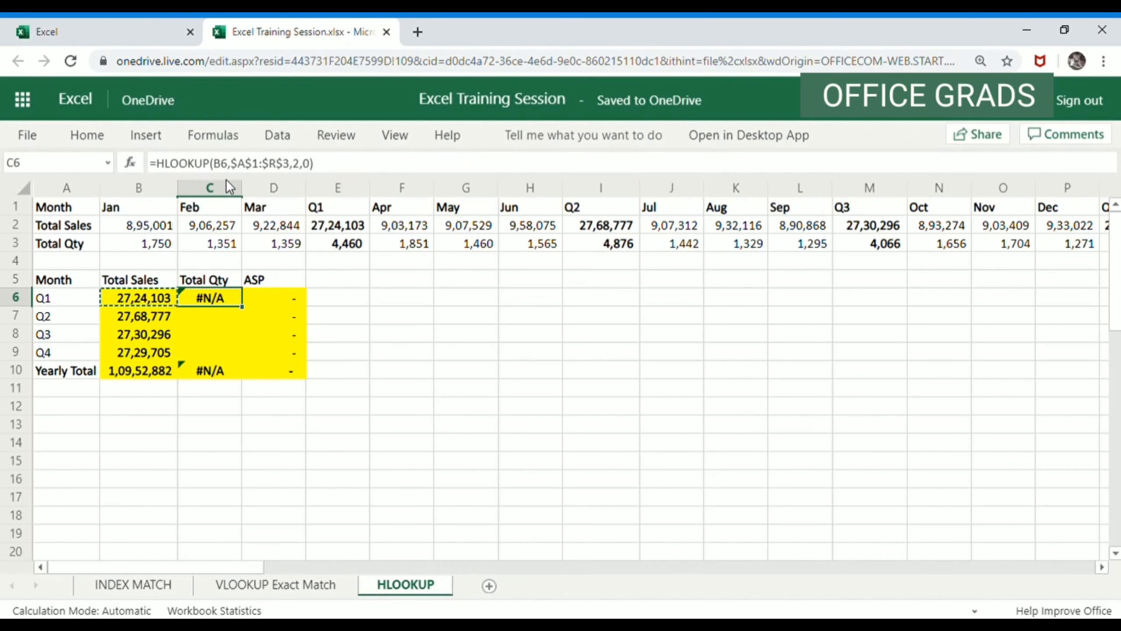
{"action": "key", "text": "Left"}
{"action": "key", "text": "Right"}
{"action": "key", "text": "ctrl+v"}
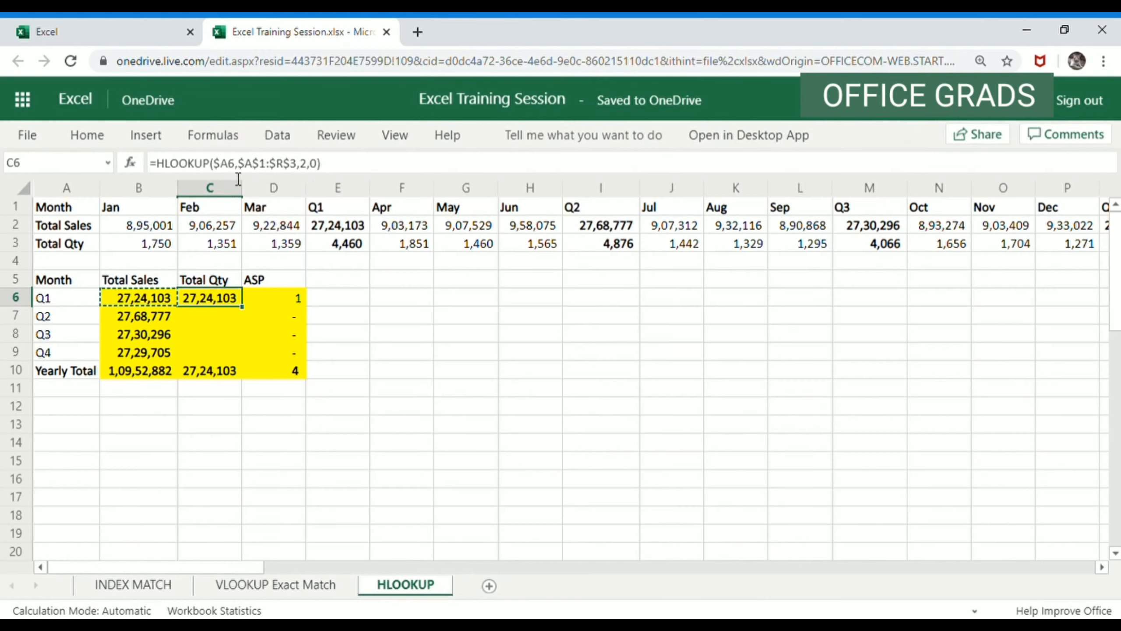
{"action": "key", "text": "Escape"}
{"action": "left_click", "coordinate": [135, 298]}
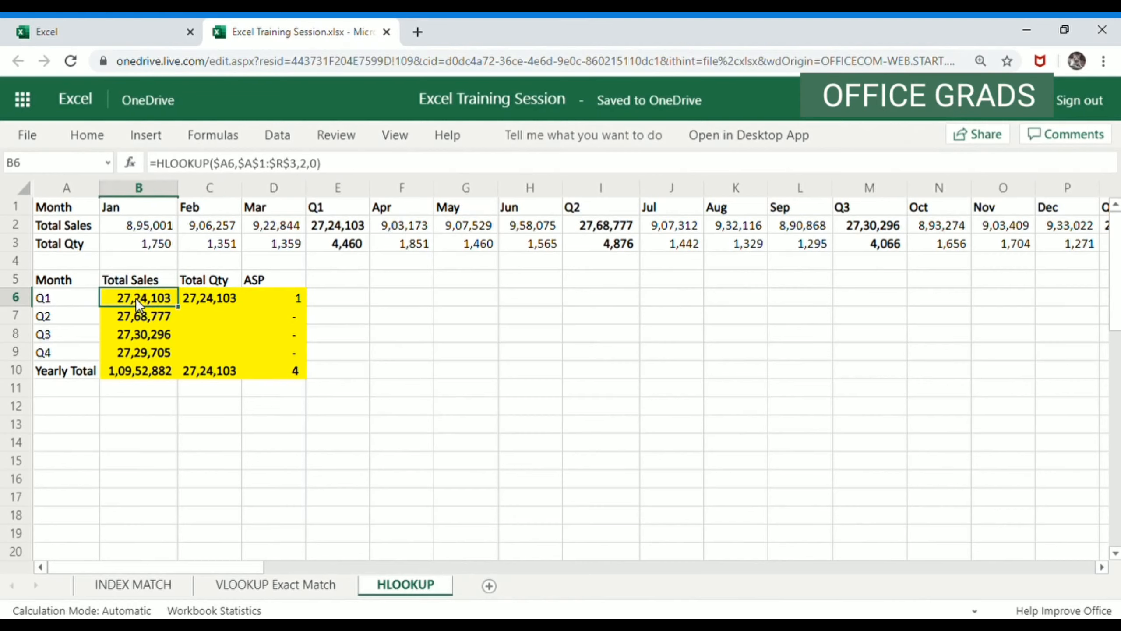
{"action": "left_click", "coordinate": [221, 298]}
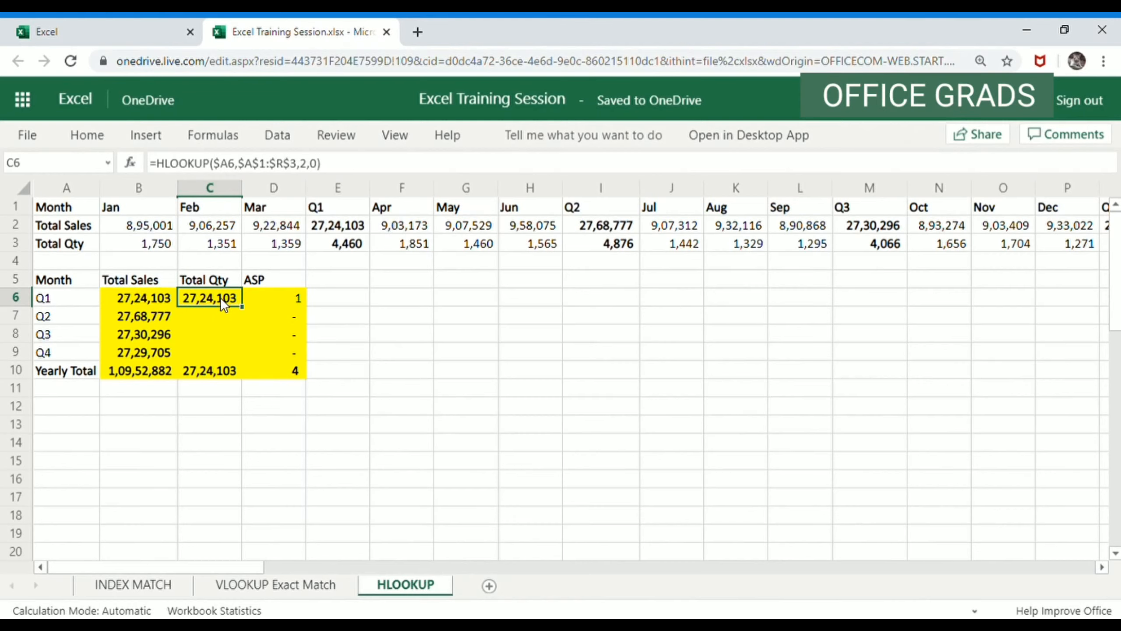
Change the row index number in the Q1 Total Qty HLOOKUP formula in C6 to 3
{"action": "left_click", "coordinate": [314, 172]}
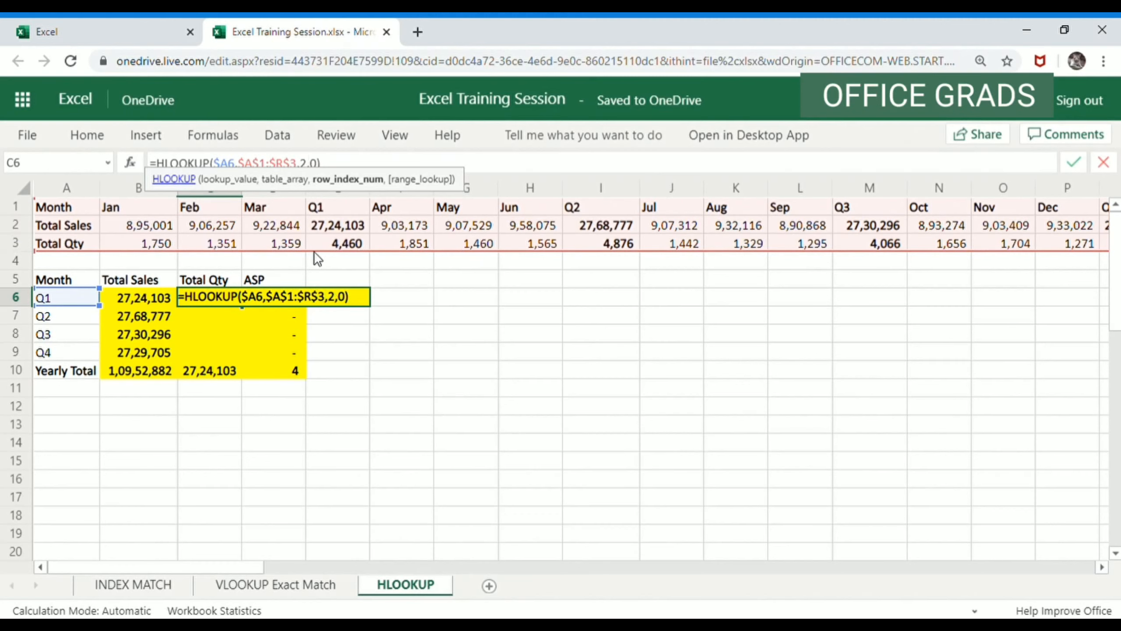
{"action": "left_click", "coordinate": [334, 297]}
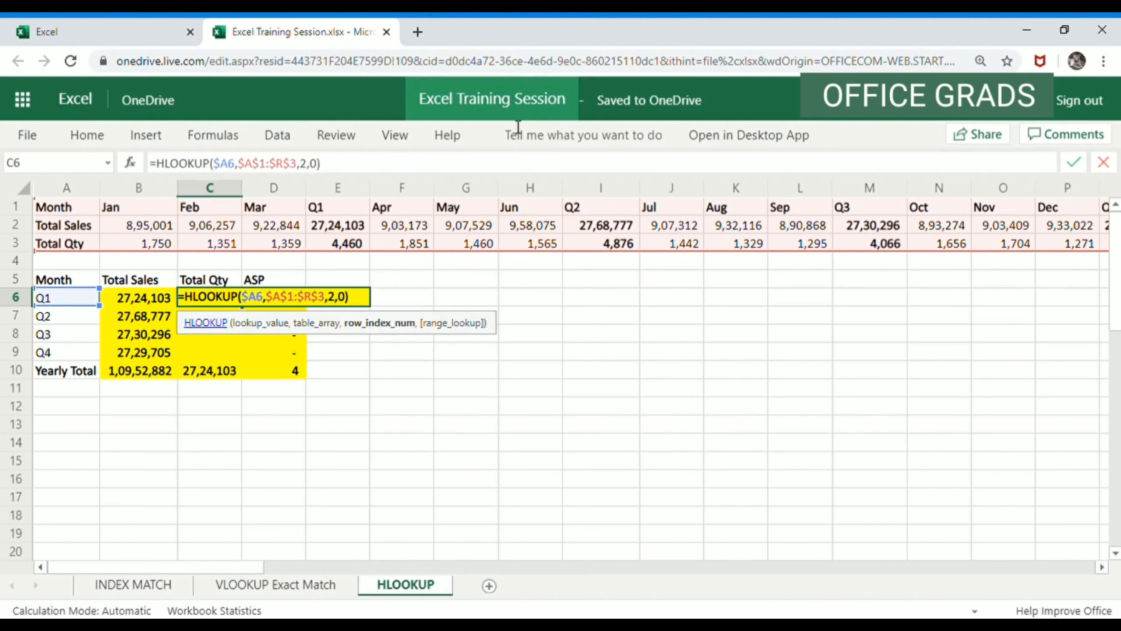
{"action": "key", "text": "shift+Left"}
{"action": "type", "text": "3"}
{"action": "key", "text": "Return"}
{"action": "key", "text": "Up"}
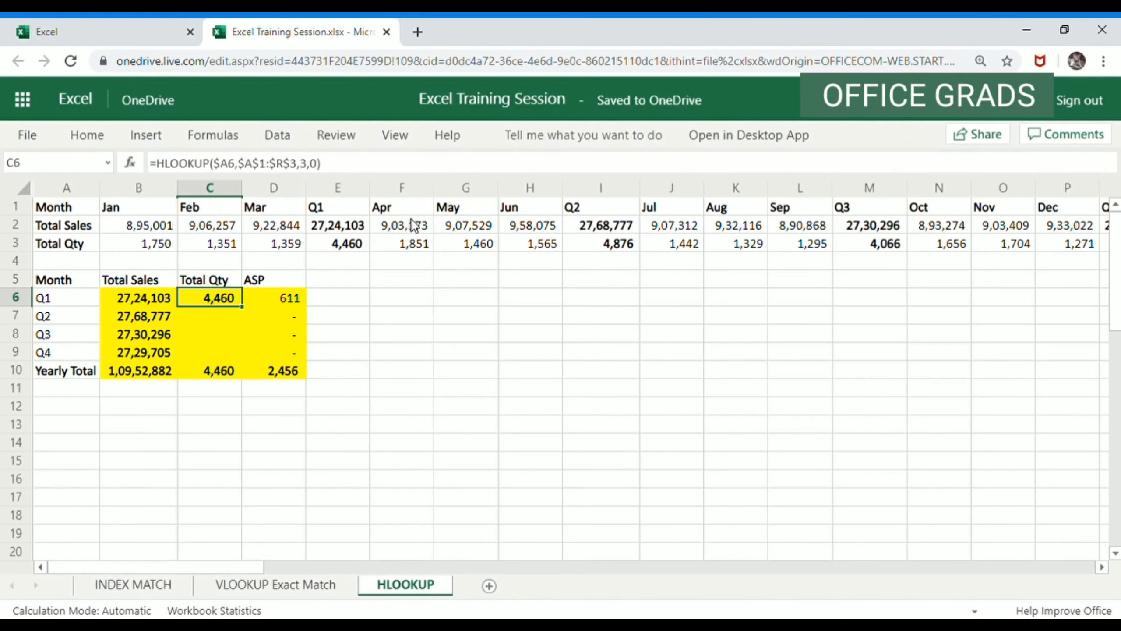
Copy the Q1 Total Qty formula down through Q4 and check the yearly quantity total against the Yearly column
{"action": "key", "text": "ctrl+c"}
{"action": "key", "text": "shift+Down"}
{"action": "key", "text": "shift+Down"}
{"action": "key", "text": "shift+Down"}
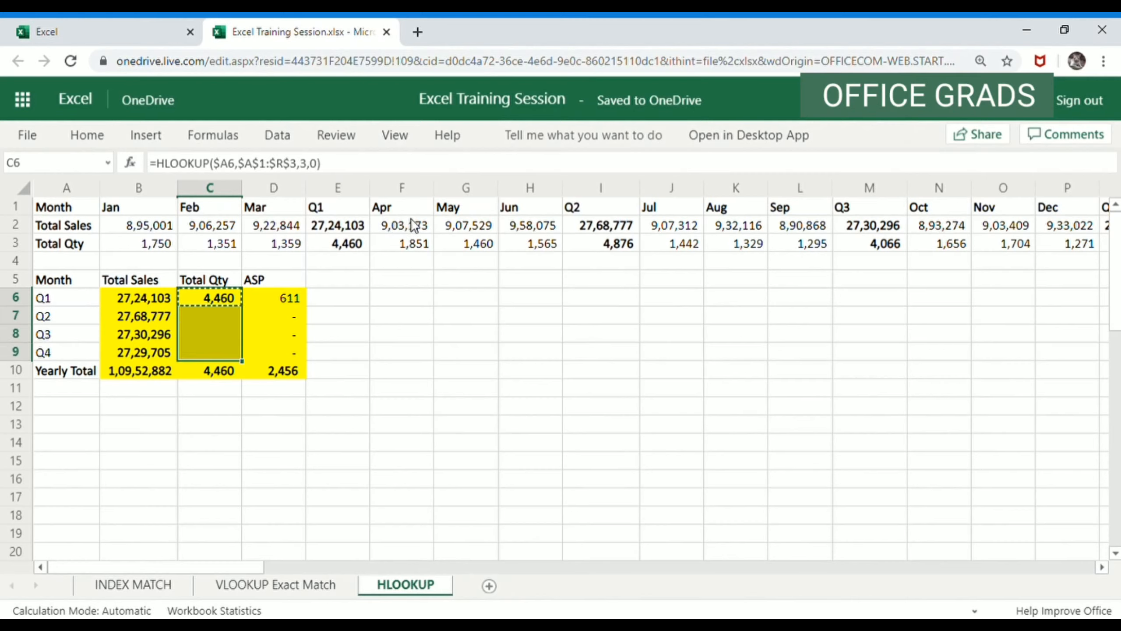
{"action": "key", "text": "ctrl+v"}
{"action": "key", "text": "Escape"}
{"action": "key", "text": "ctrl+Down"}
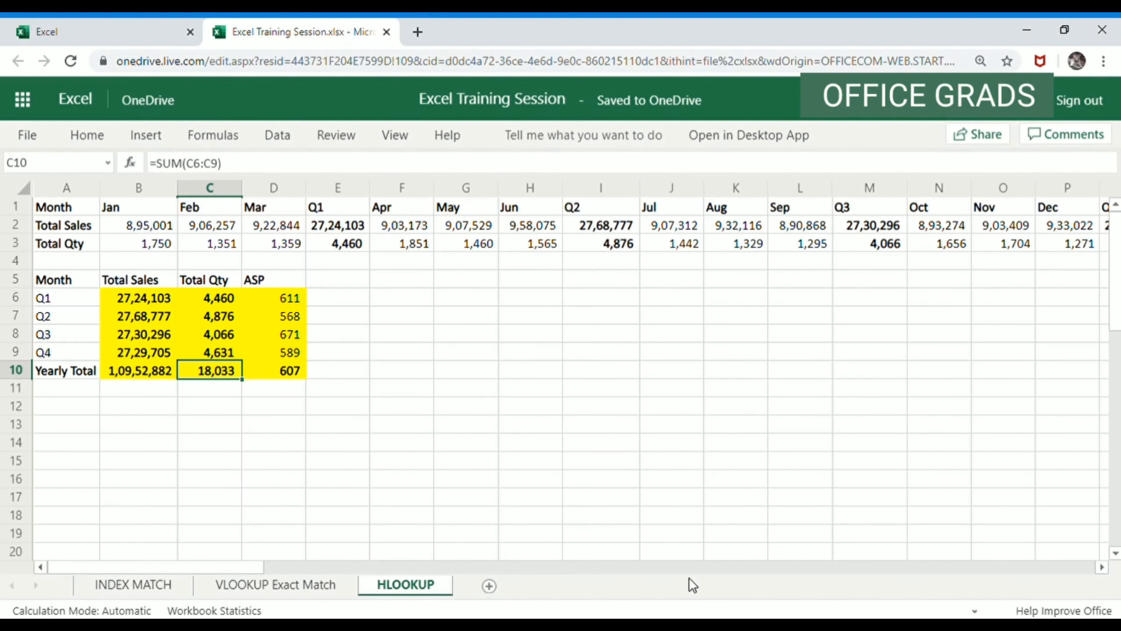
{"action": "left_click_drag", "start_coordinate": [256, 563], "coordinate": [305, 565]}
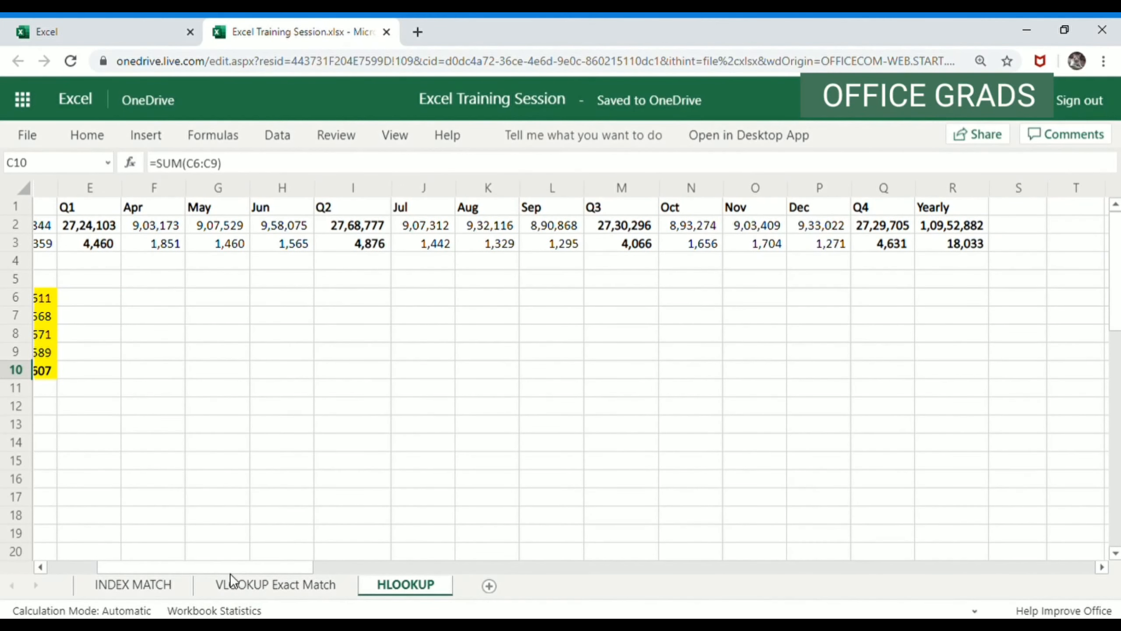
{"action": "left_click_drag", "start_coordinate": [245, 570], "coordinate": [156, 560]}
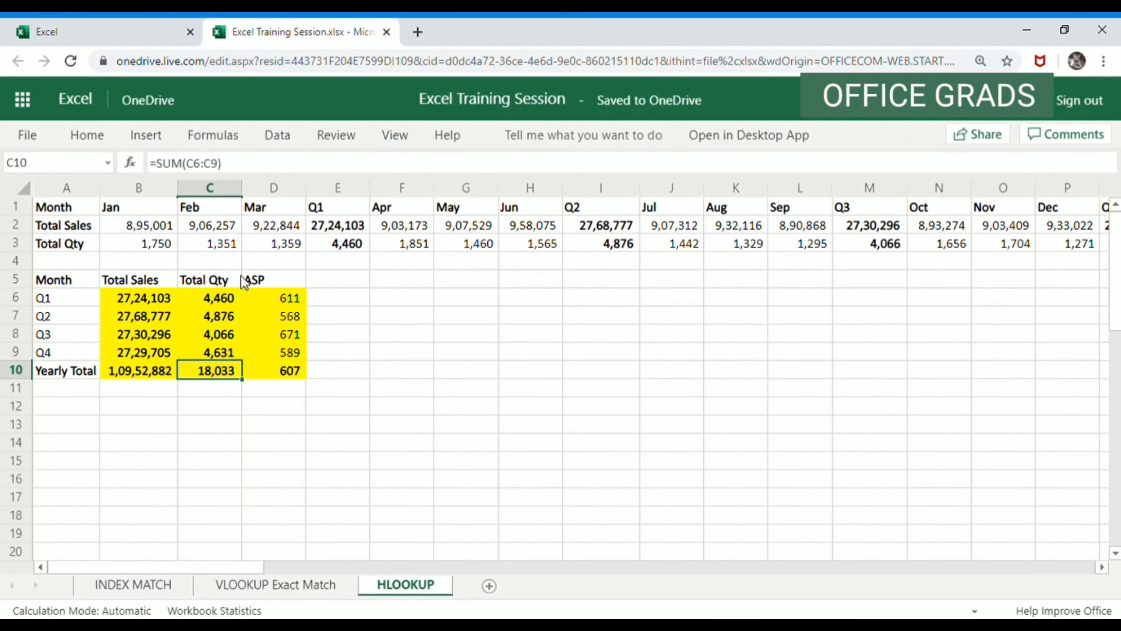
{"action": "left_click", "coordinate": [227, 300]}
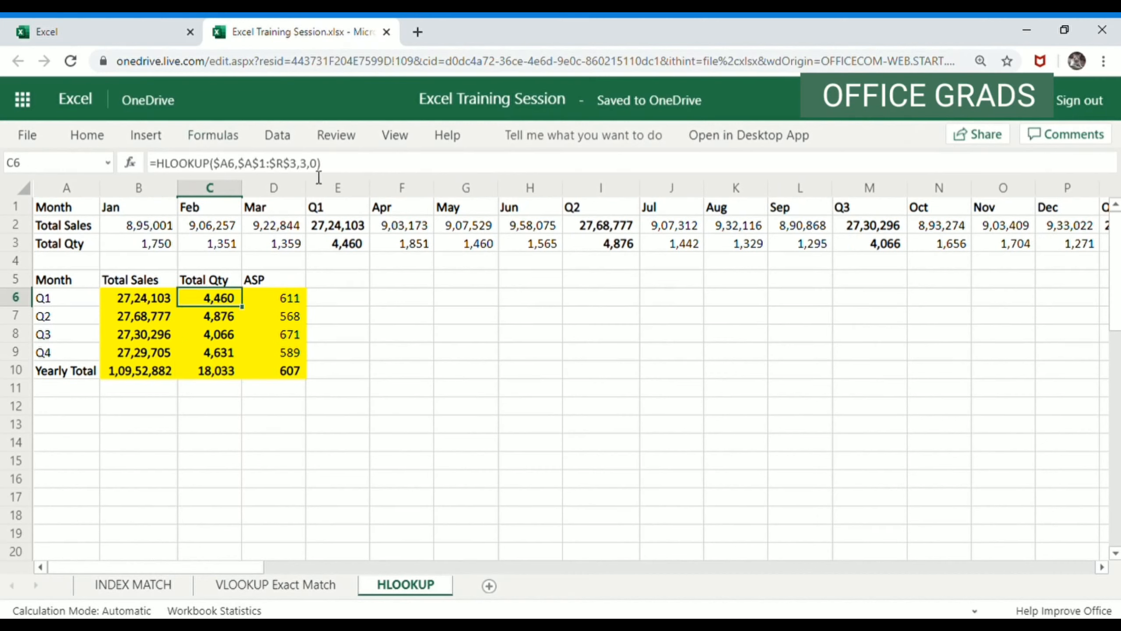